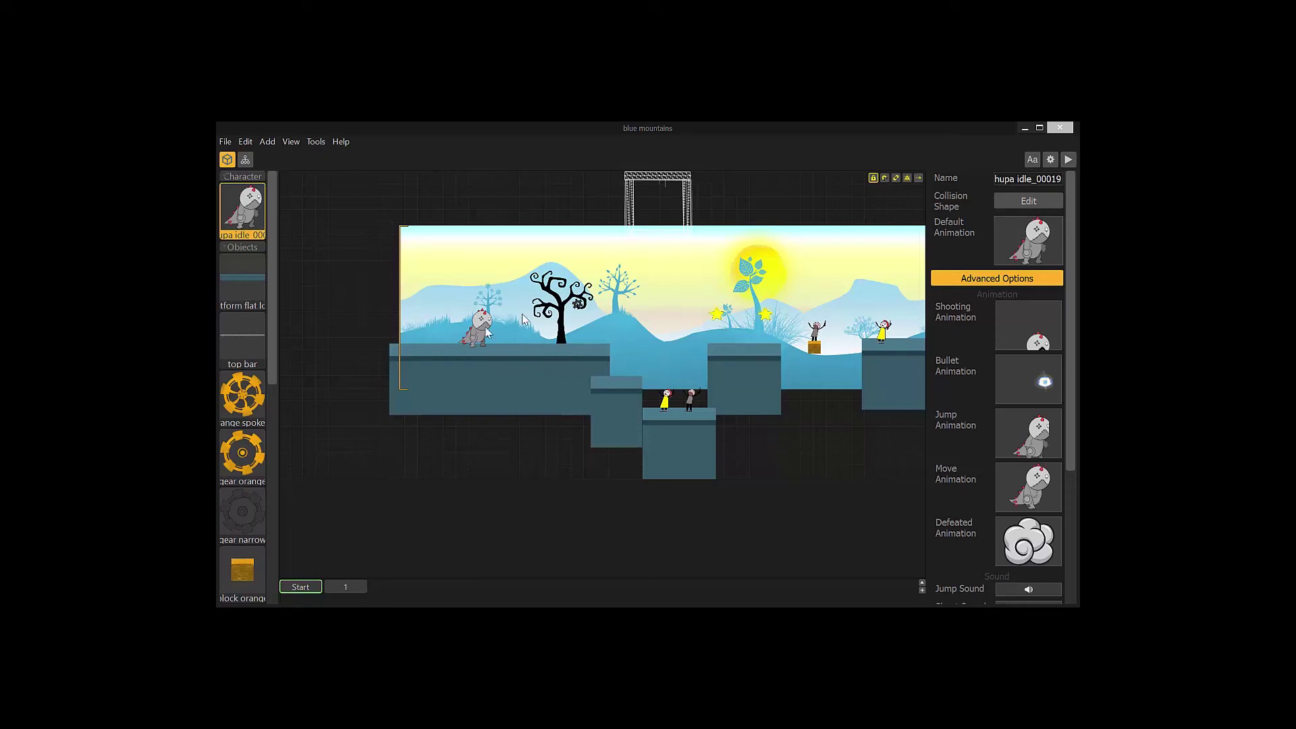
left_click(1067, 159)
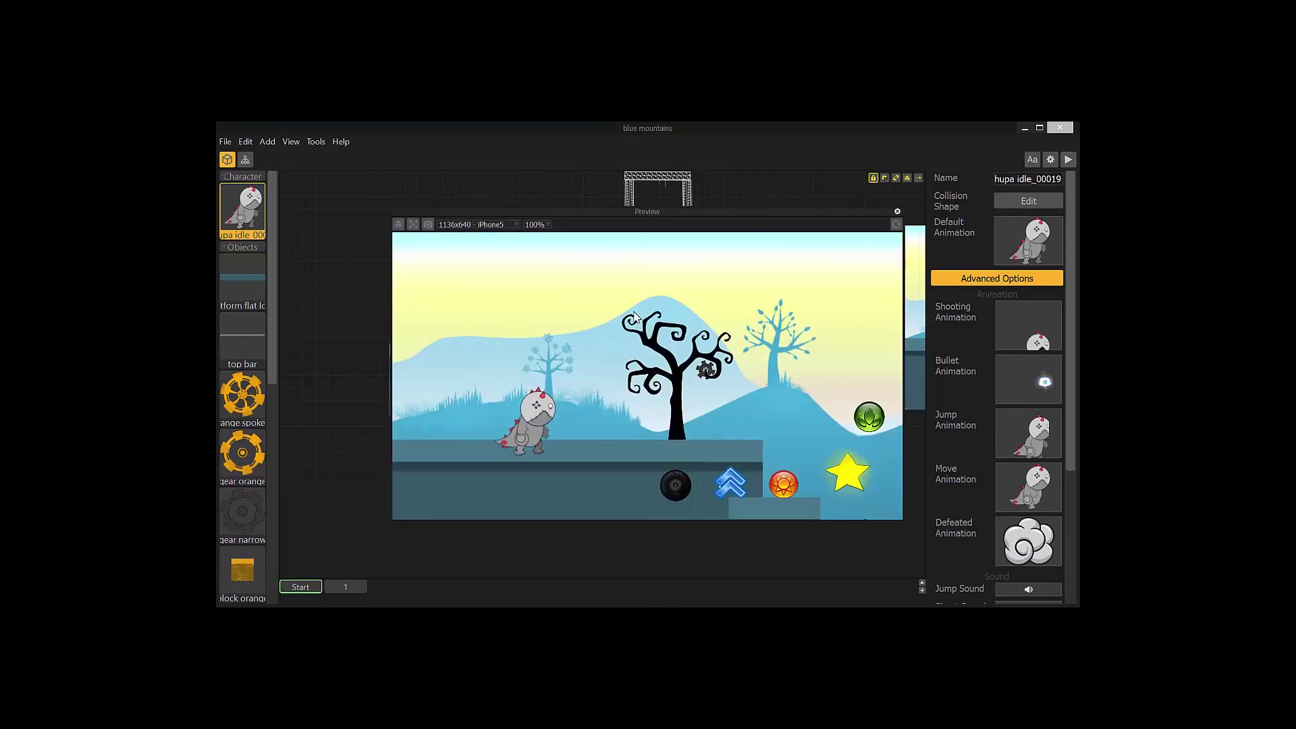
key("Right")
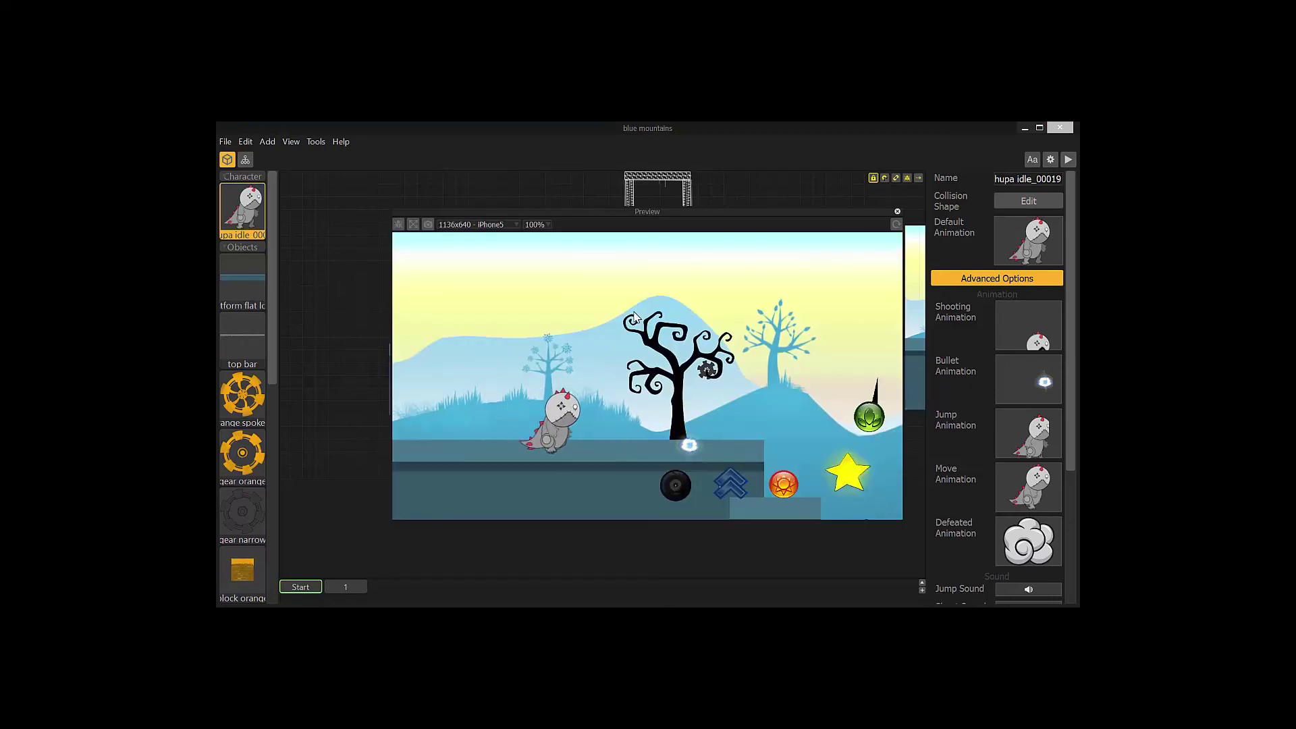
key("Right")
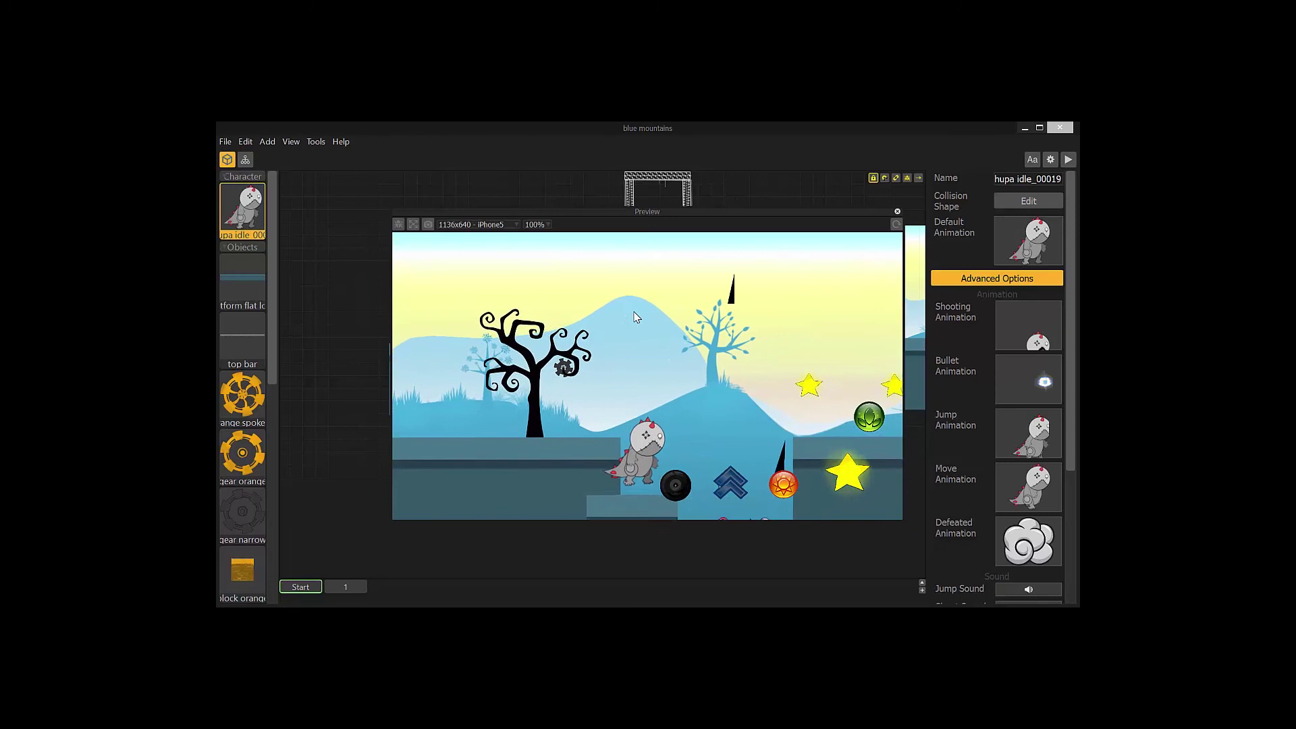
key("Up")
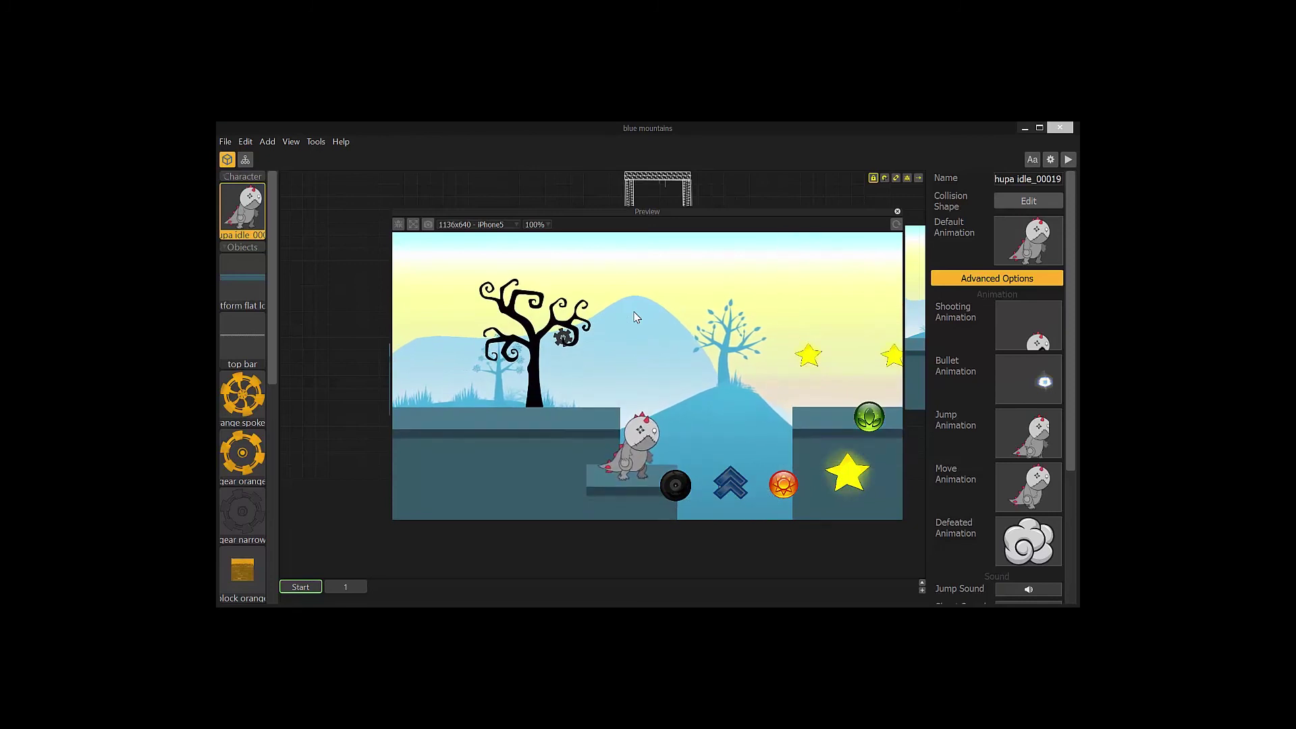
left_click(897, 211)
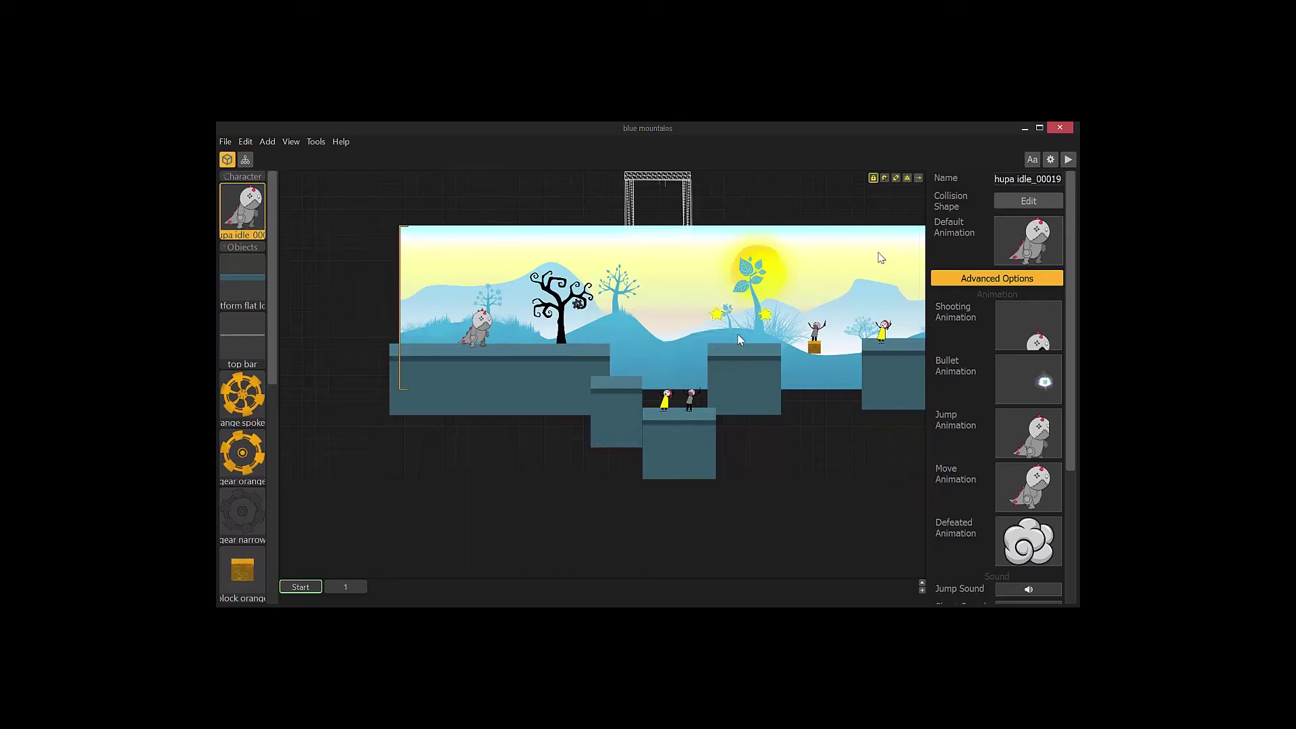
left_click(246, 160)
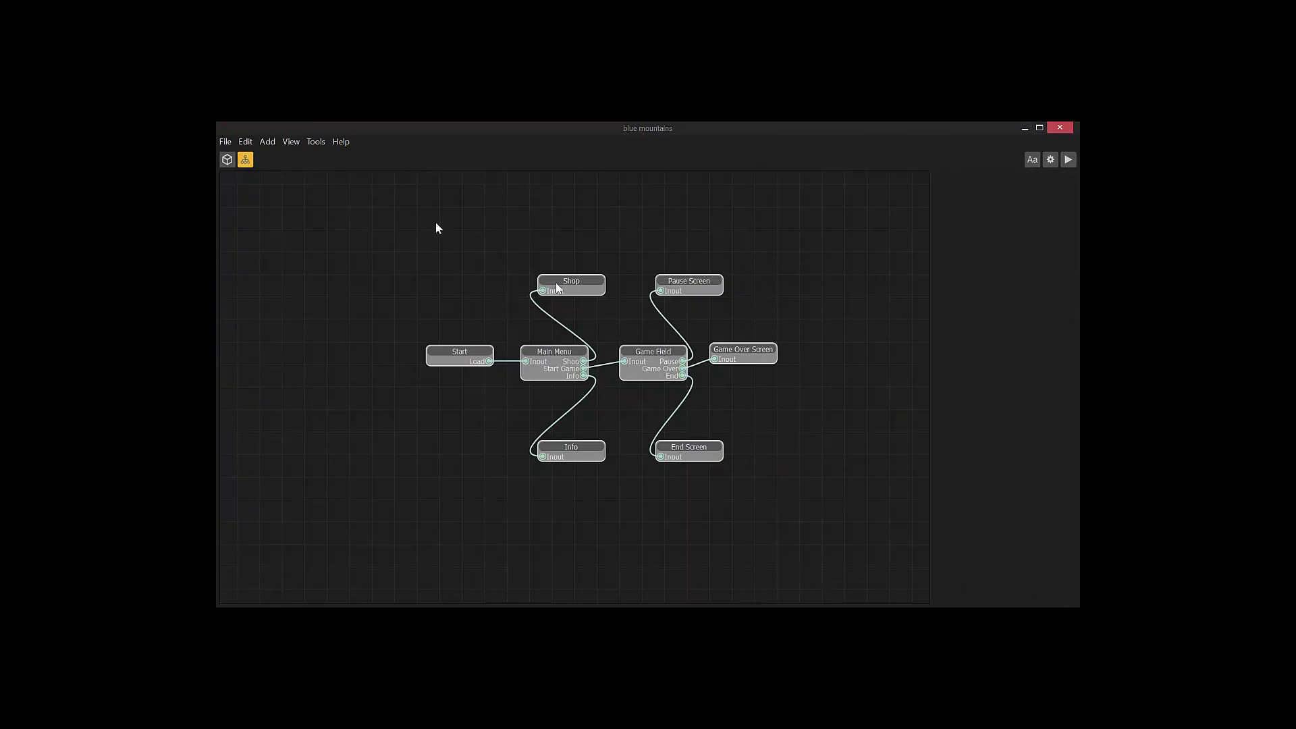
double_click(642, 351)
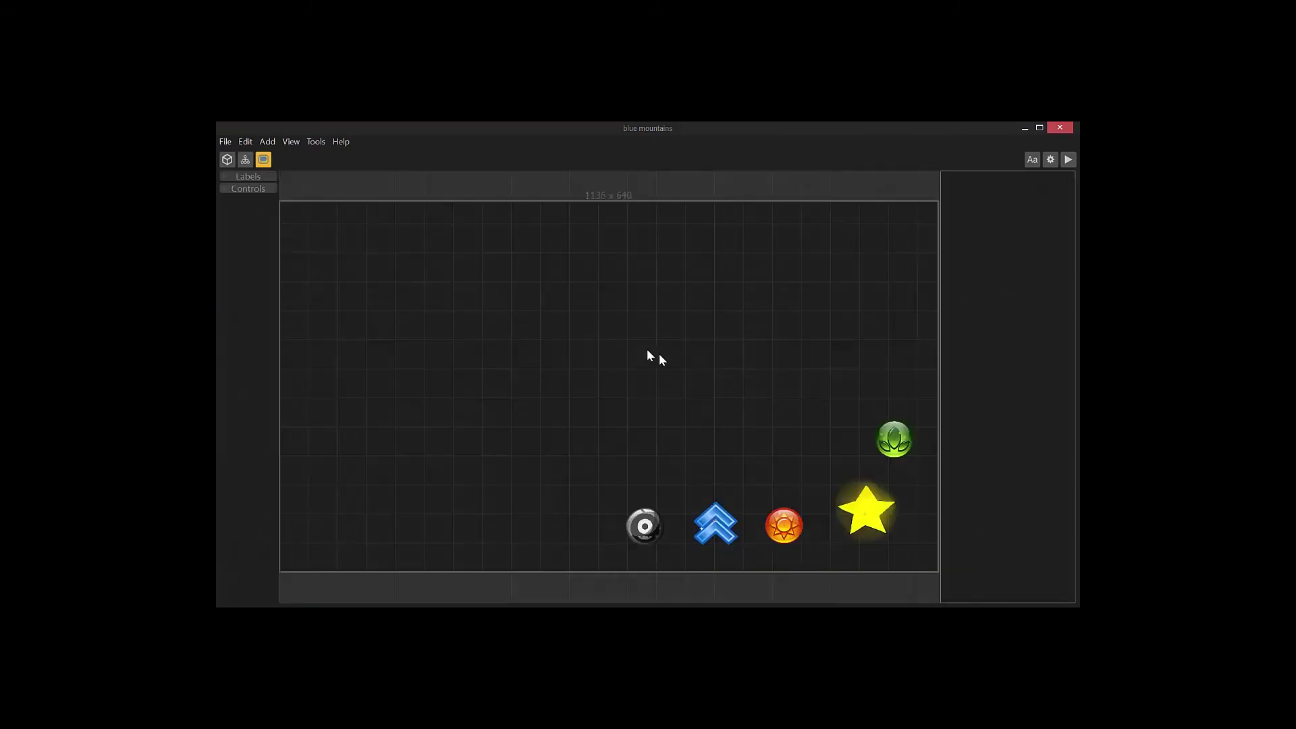
left_click(716, 531)
left_click(643, 527)
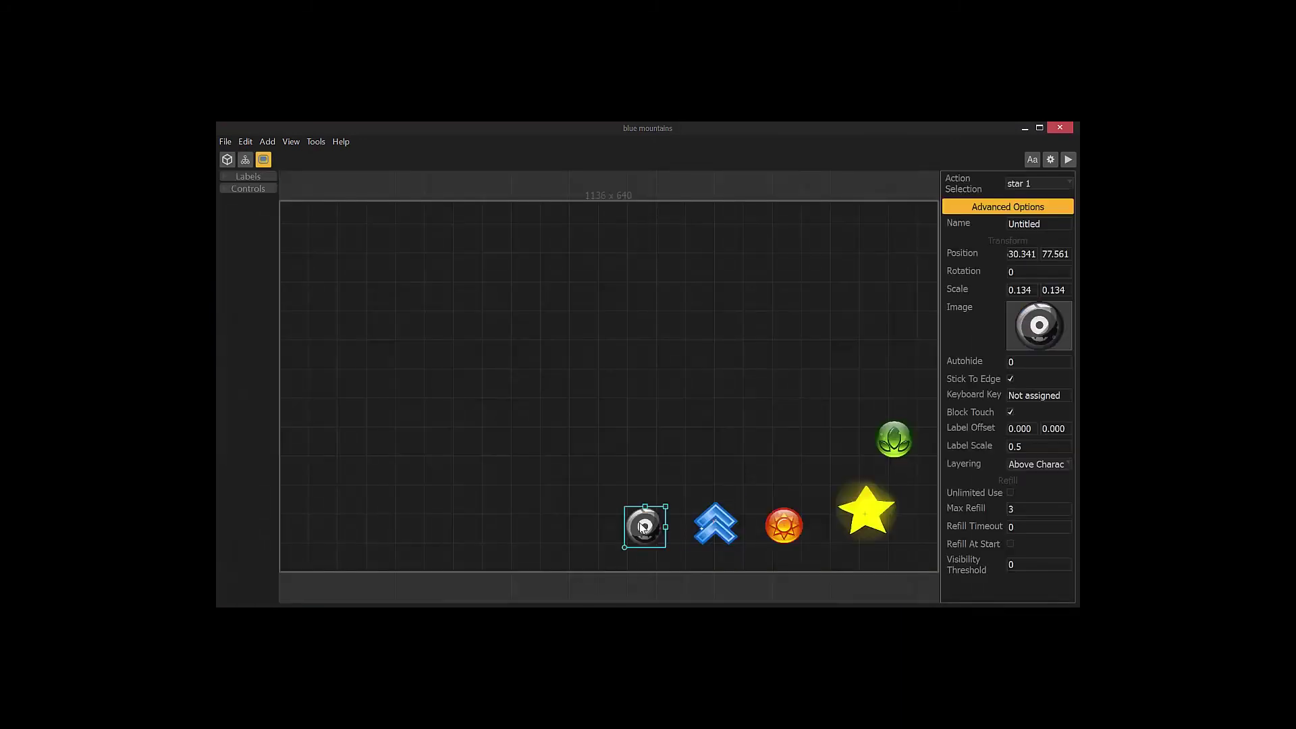
left_click(721, 529)
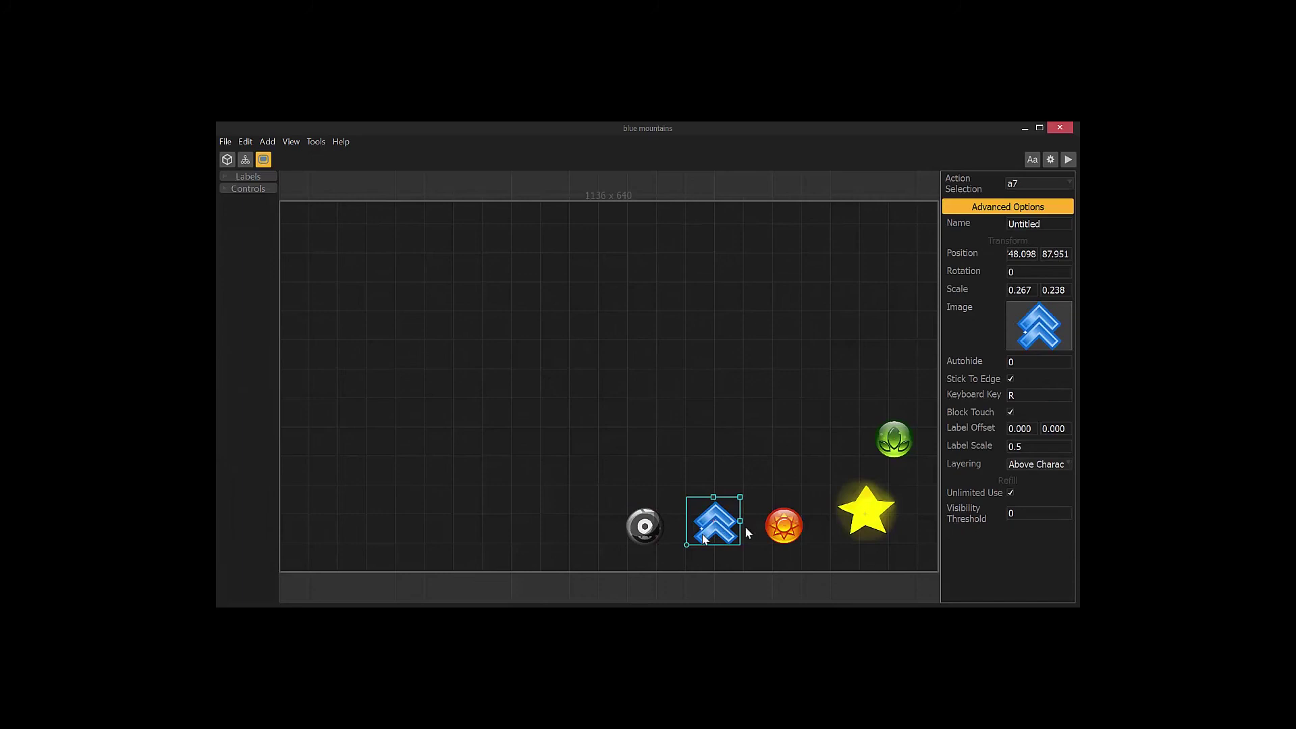
left_click(1051, 310)
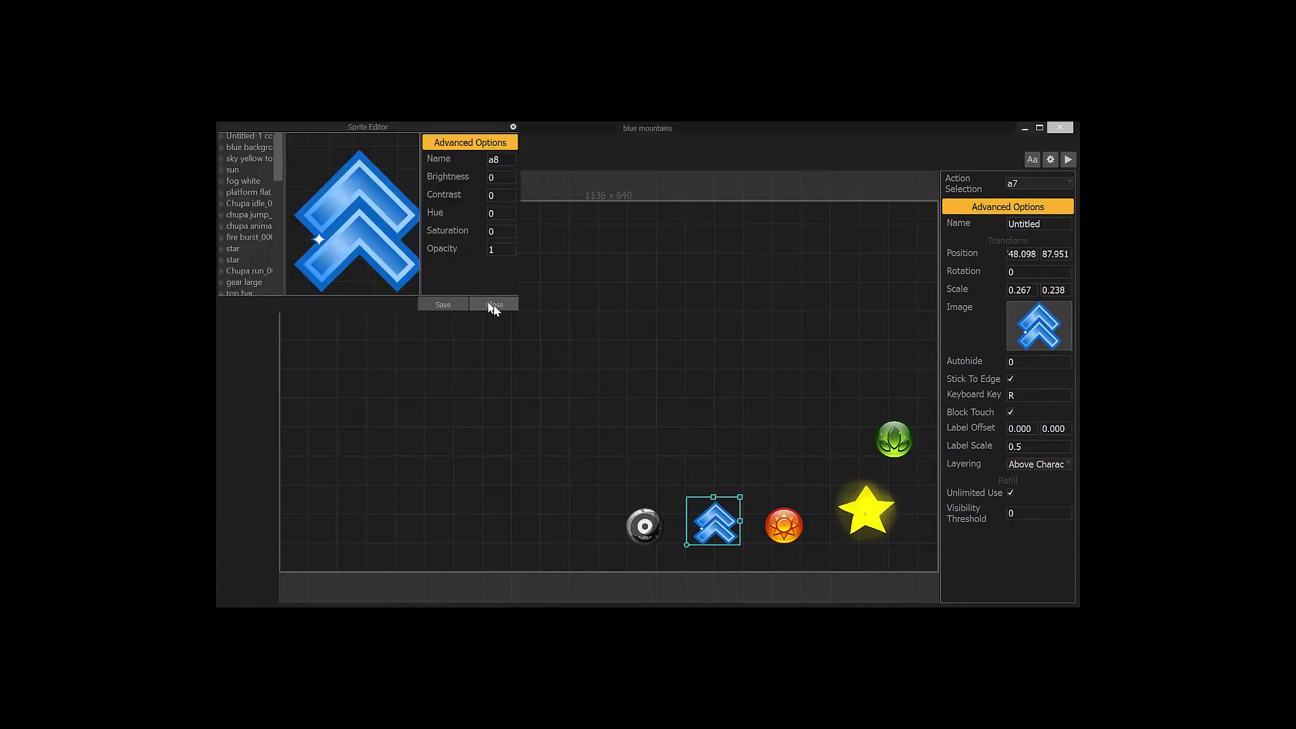
left_click(493, 305)
left_click(1053, 306)
left_click(494, 305)
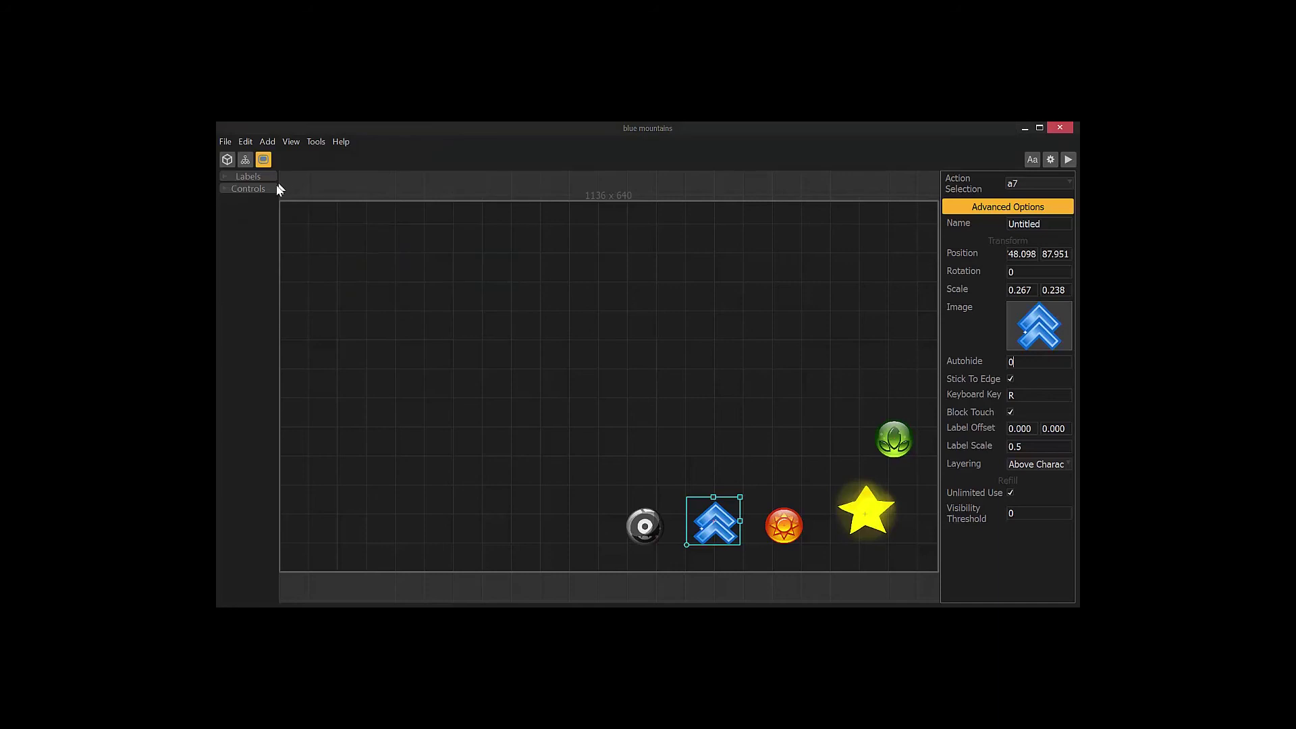
left_click(227, 160)
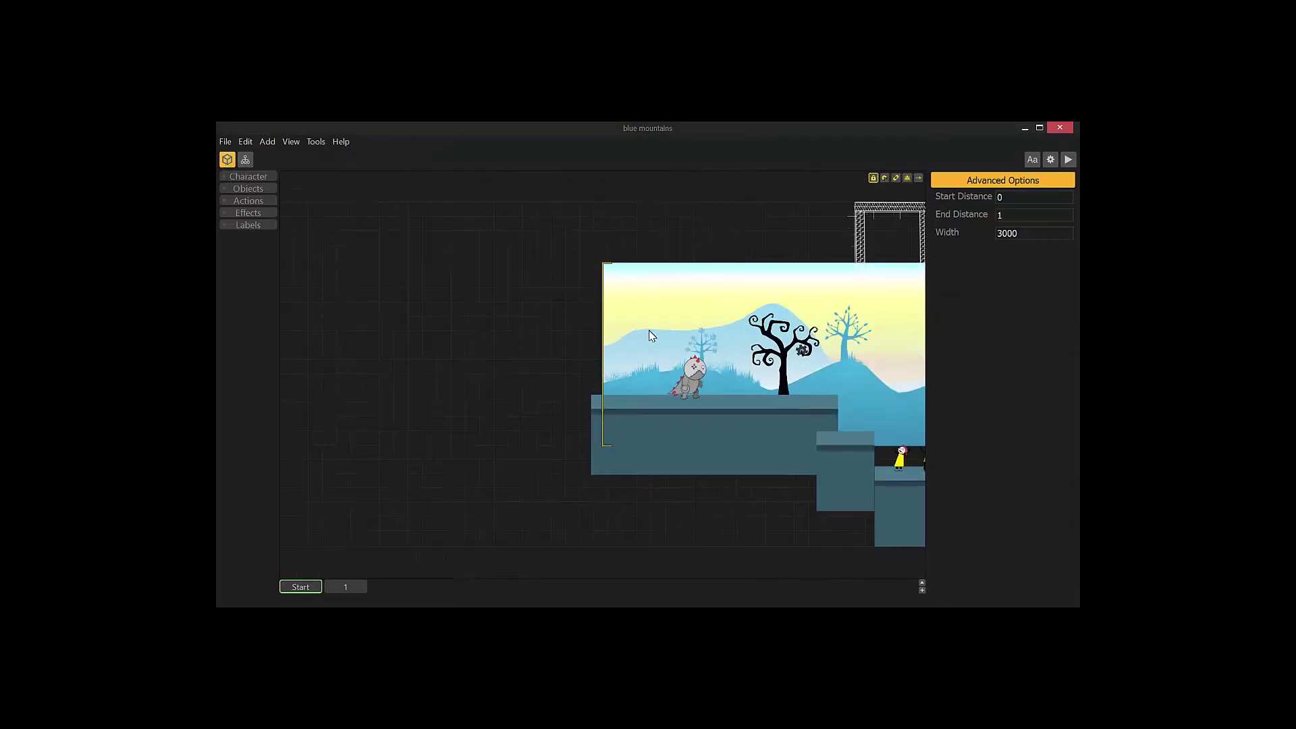
Pan the level, select the a7 action and open its Action Animation in the Animation Editor
left_click_drag(651, 337, 433, 331)
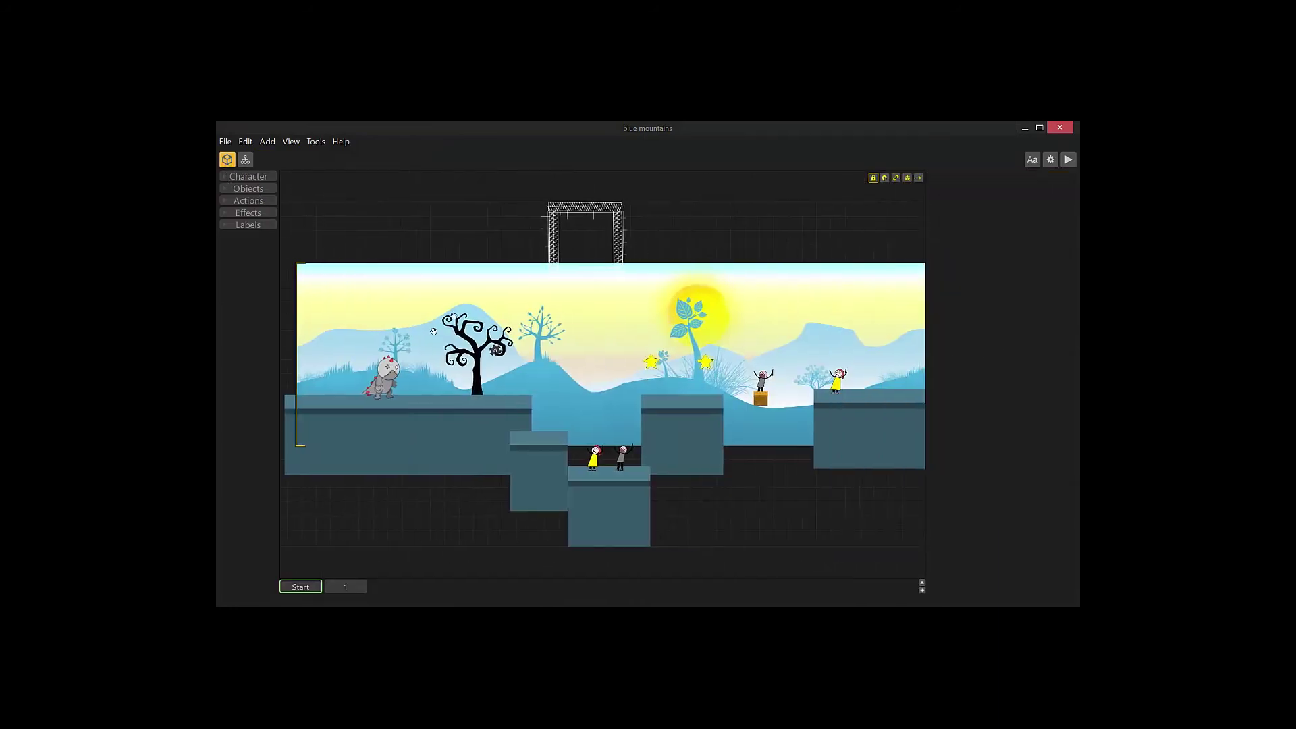
left_click(248, 201)
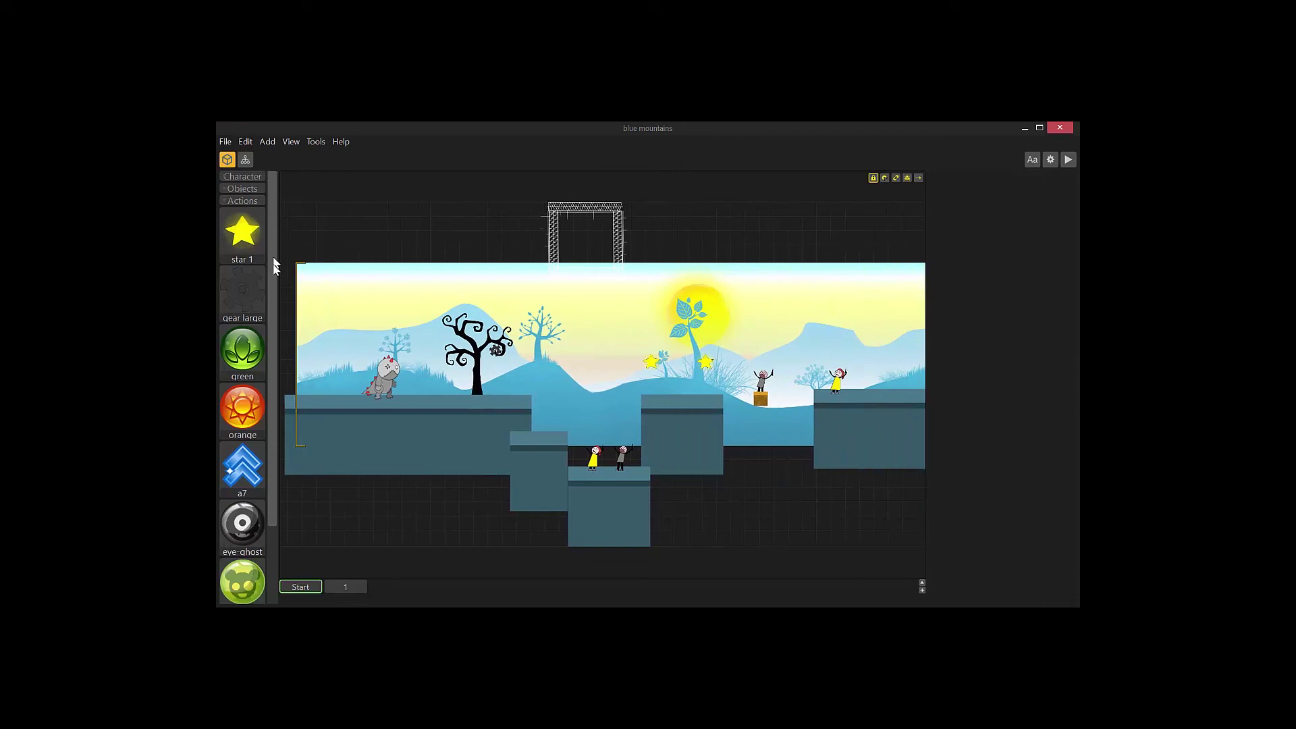
scroll(275, 257, "down", 3)
left_click(256, 368)
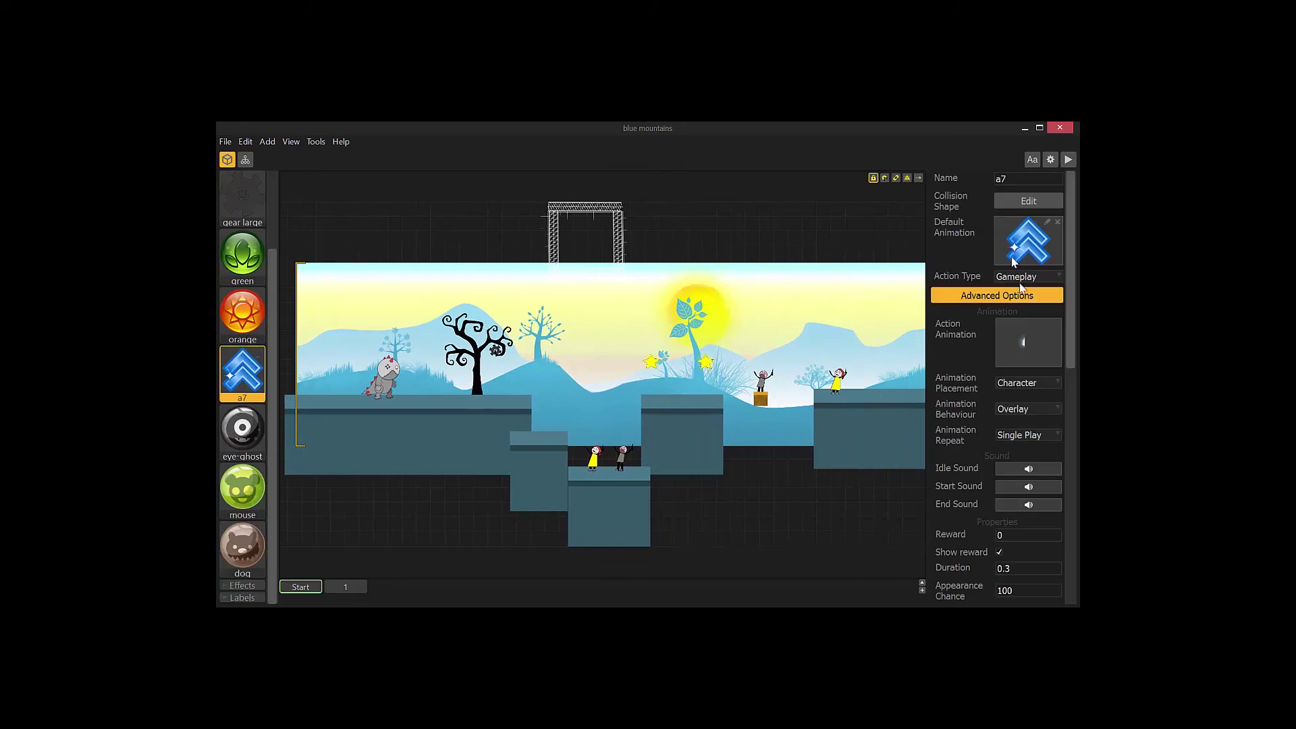
left_click(1045, 323)
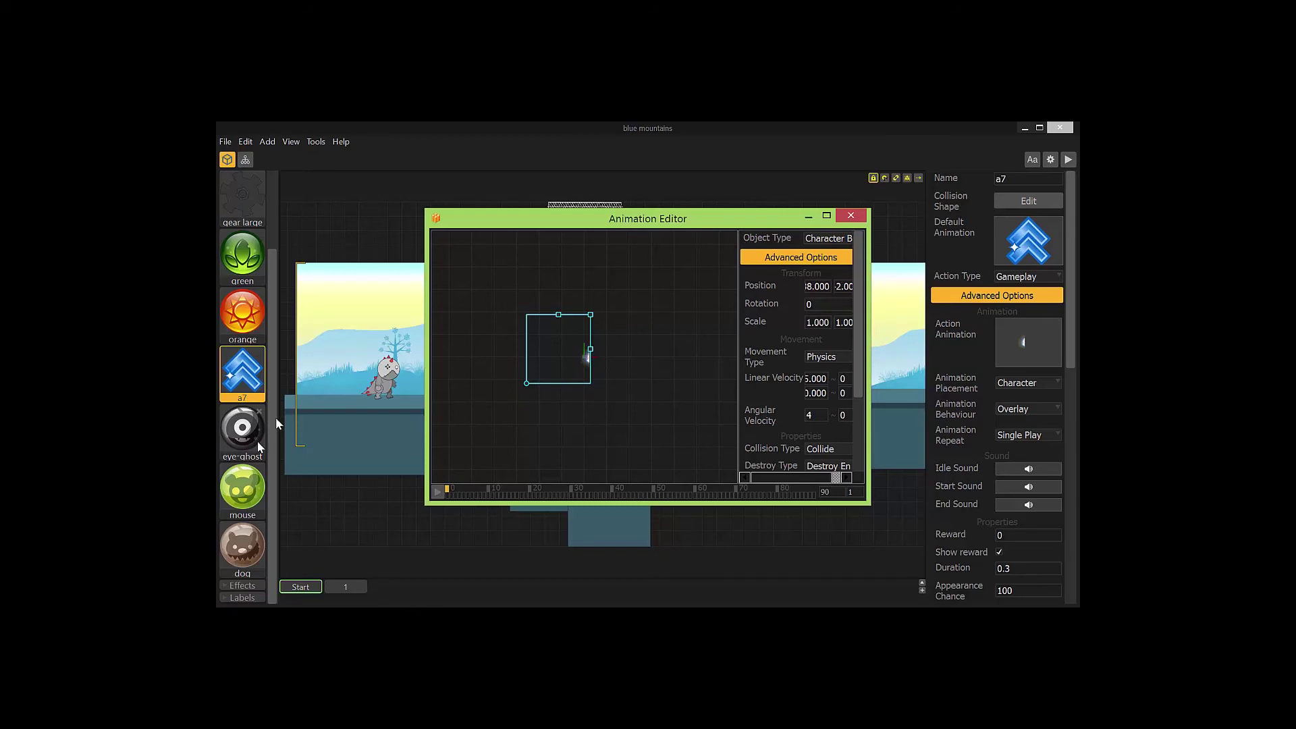
Check the fire ball object, reopen a7's animation and add the a1 spinning blade to it
left_click_drag(274, 368, 273, 196)
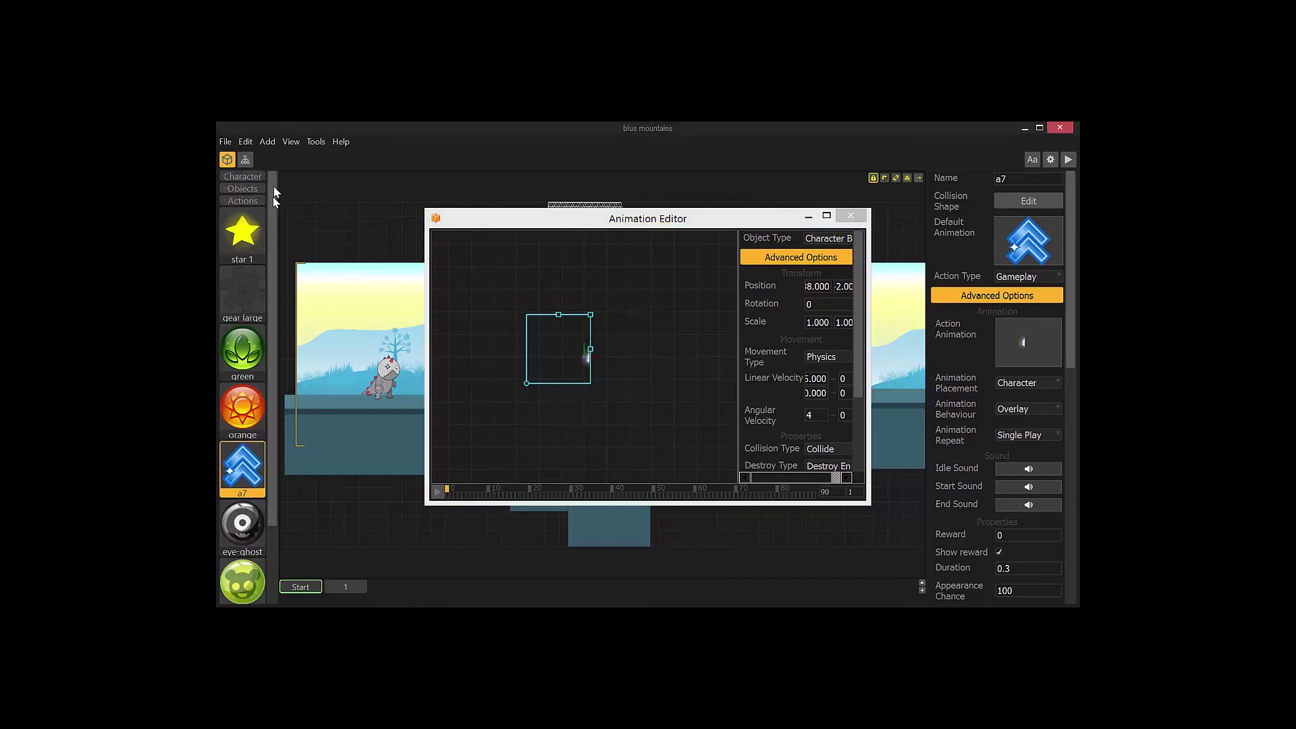
left_click(238, 197)
left_click_drag(274, 266, 273, 345)
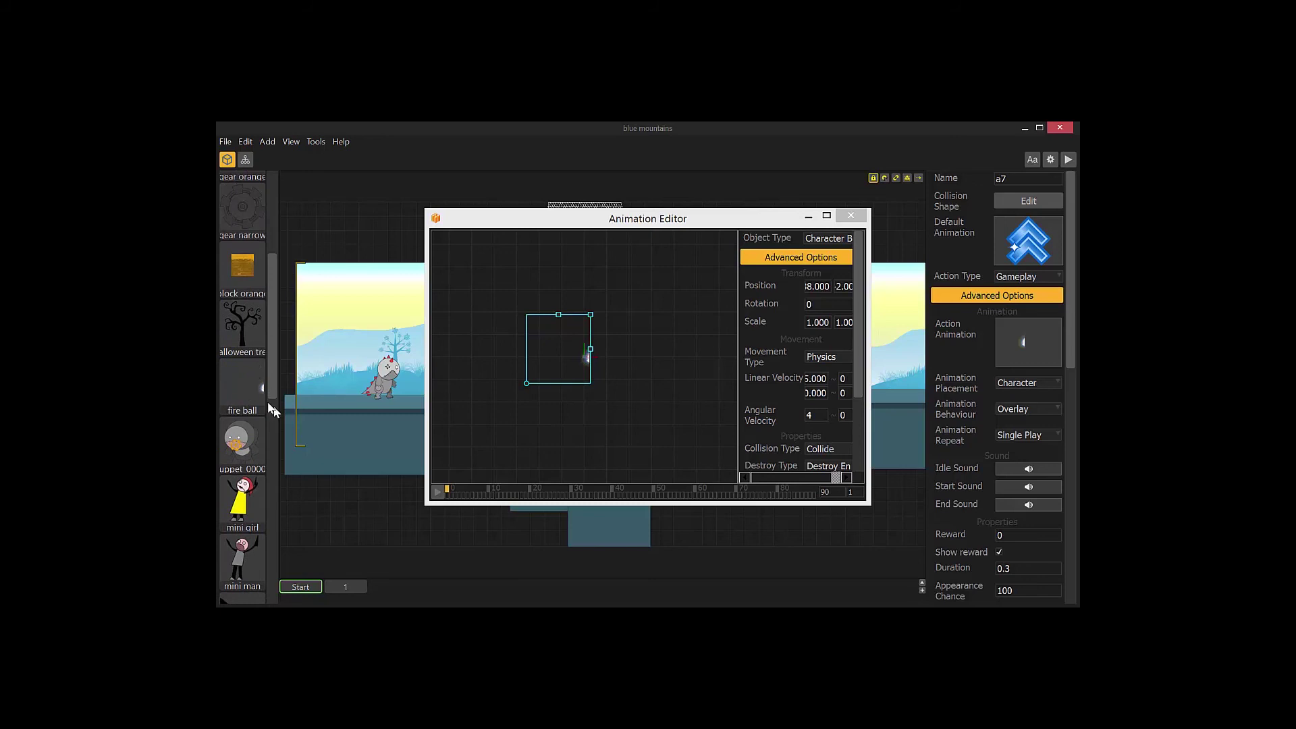
left_click(246, 392)
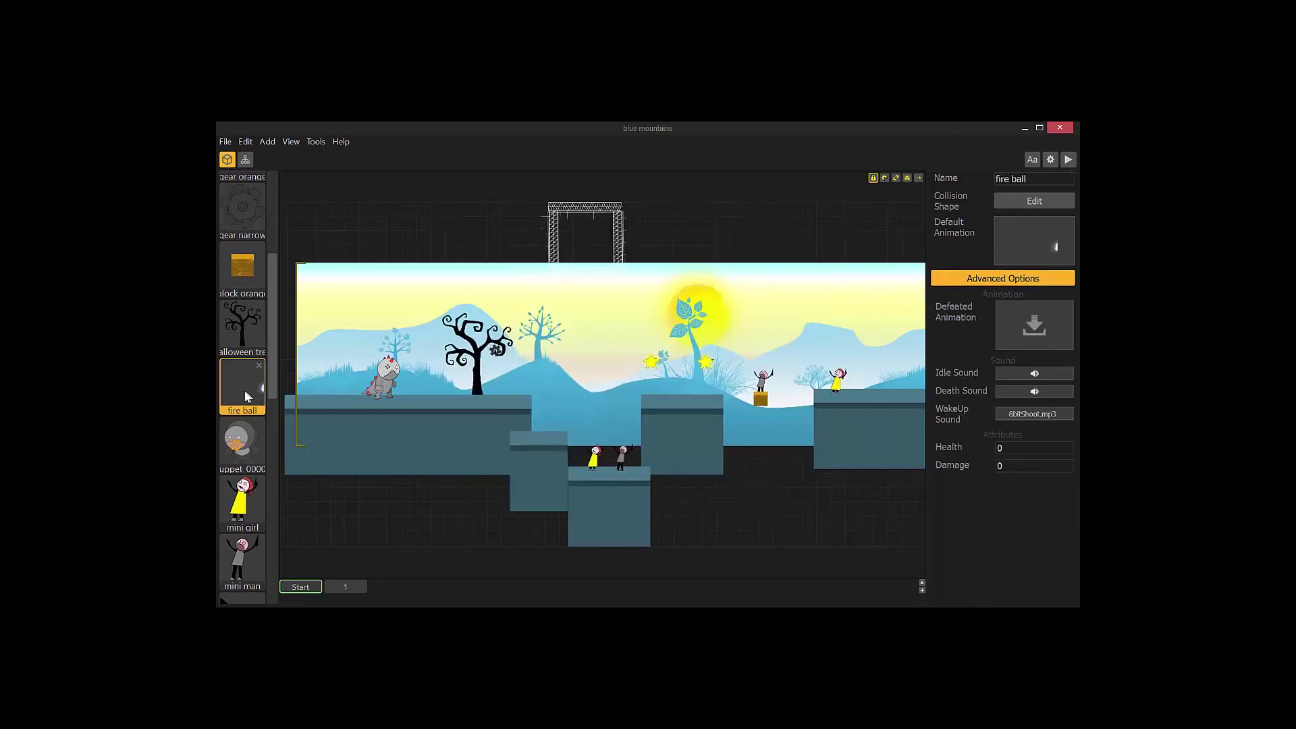
left_click_drag(269, 376, 279, 535)
left_click(237, 431)
left_click_drag(273, 484, 281, 367)
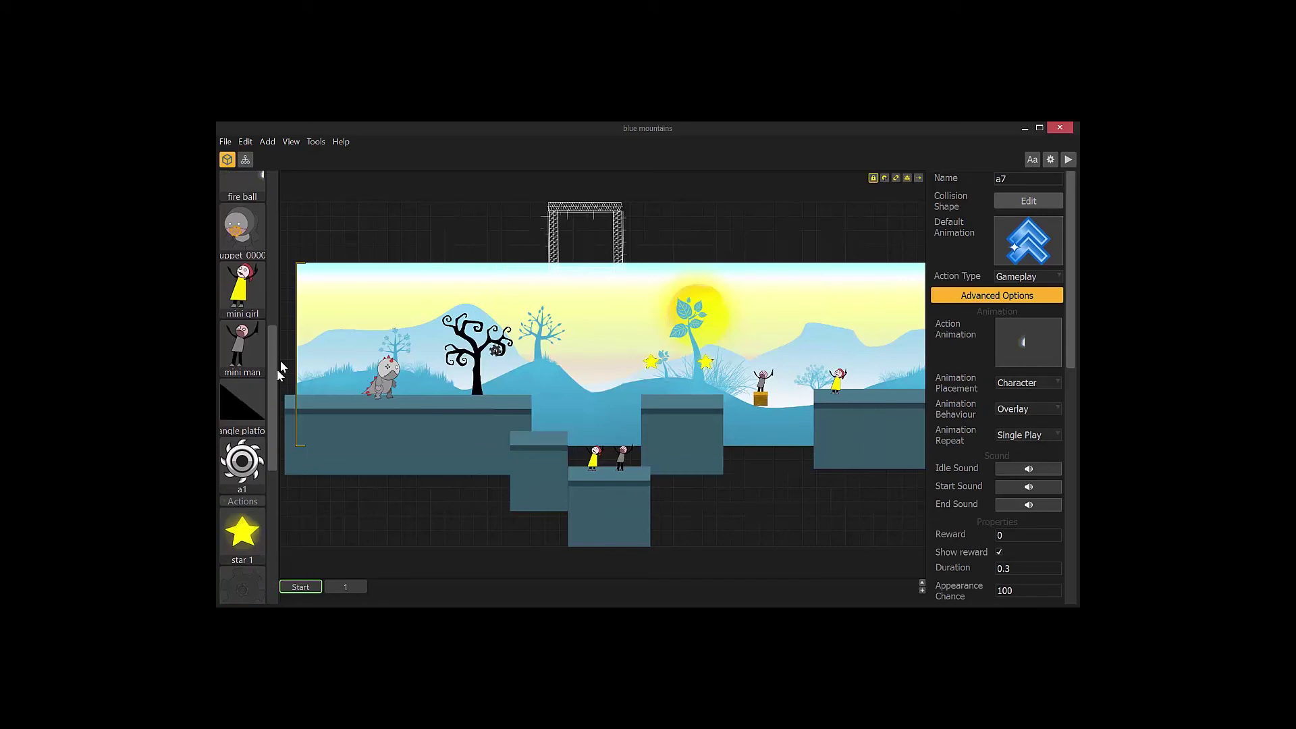
double_click(1039, 335)
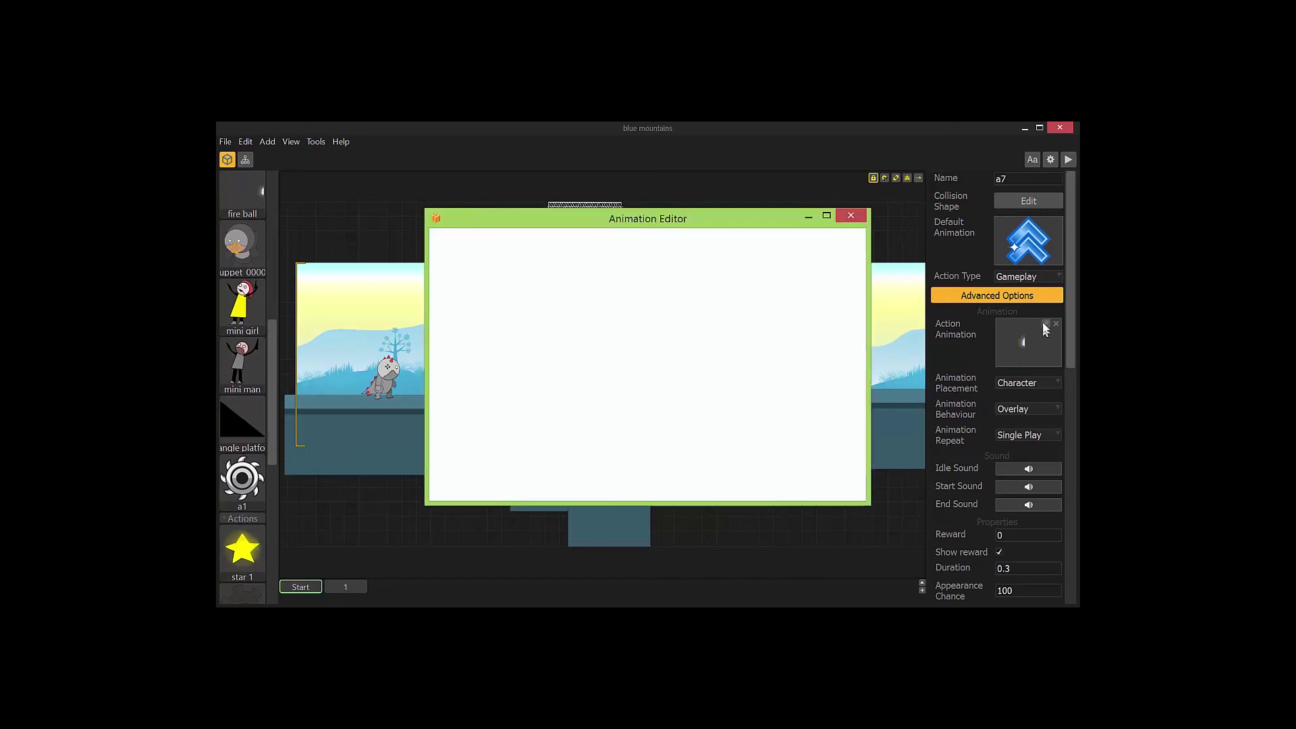
left_click_drag(242, 479, 589, 359)
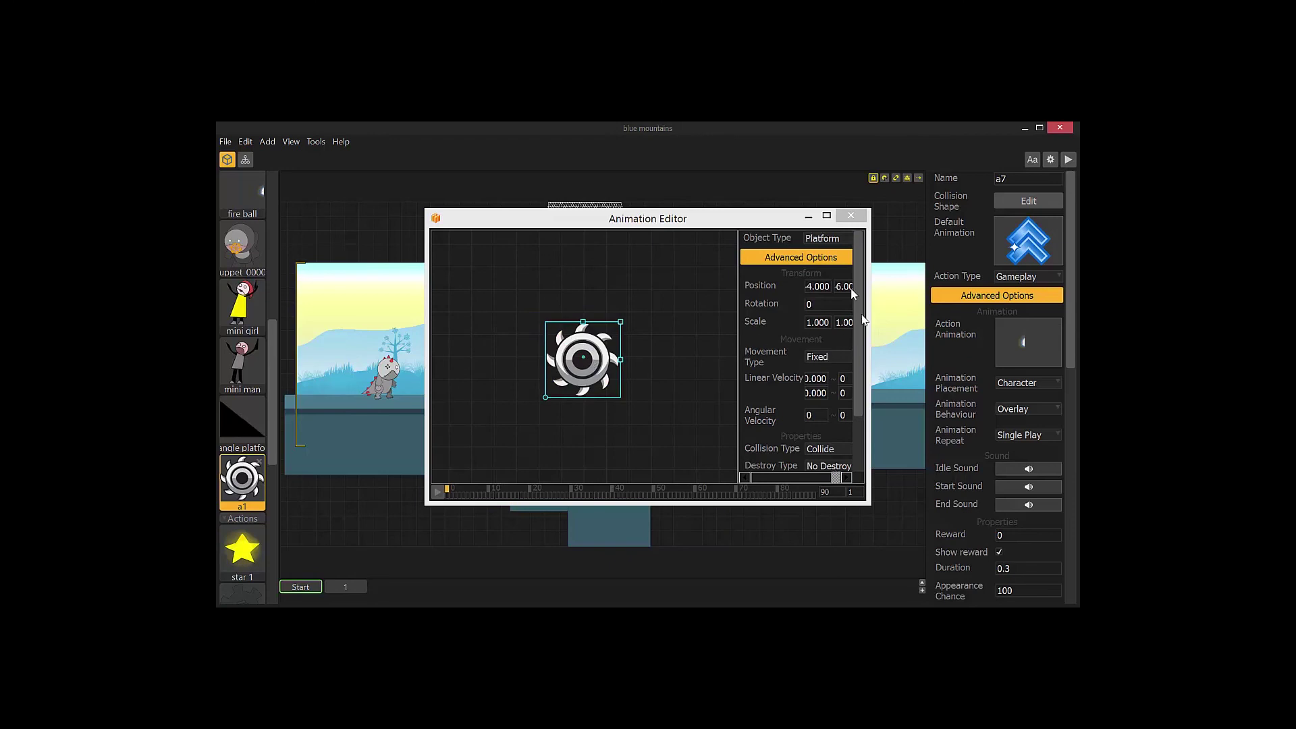
Set the blade's Object Type to Character Bullet and its Movement Type to Physics
left_click(833, 239)
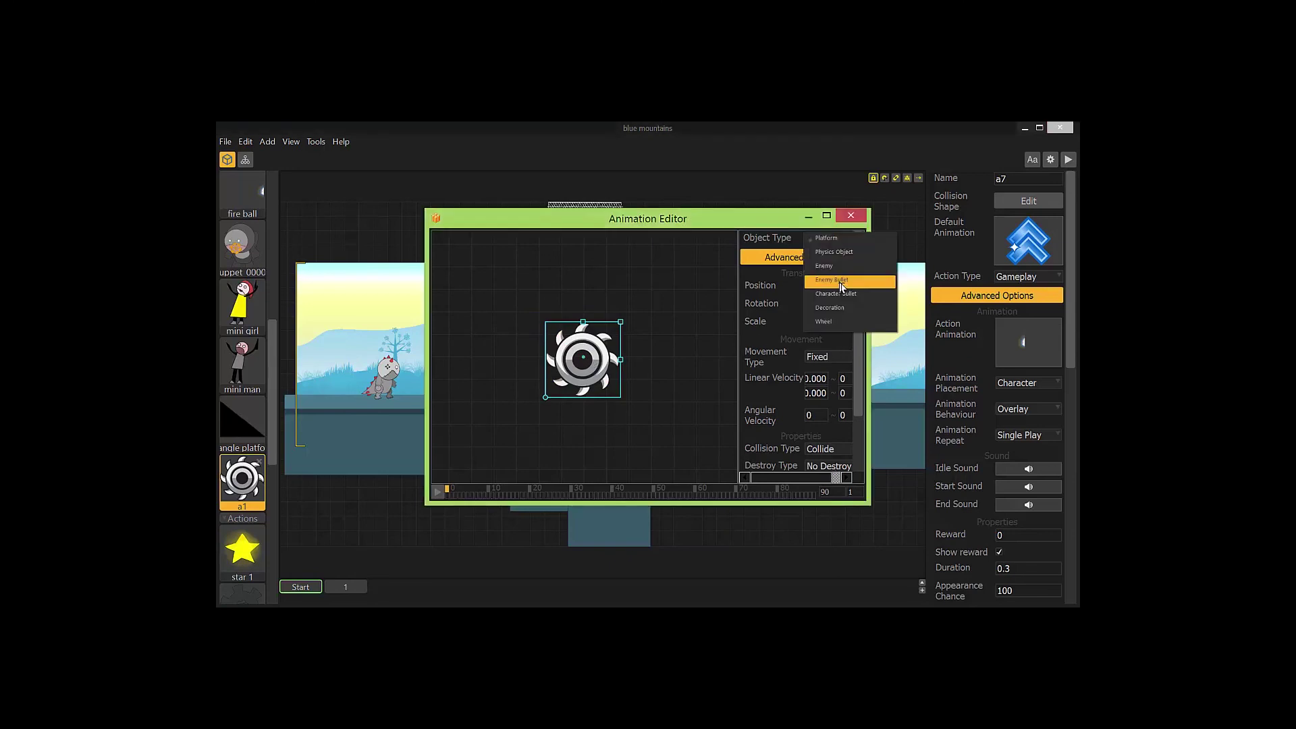
left_click(840, 281)
left_click(842, 239)
left_click(842, 266)
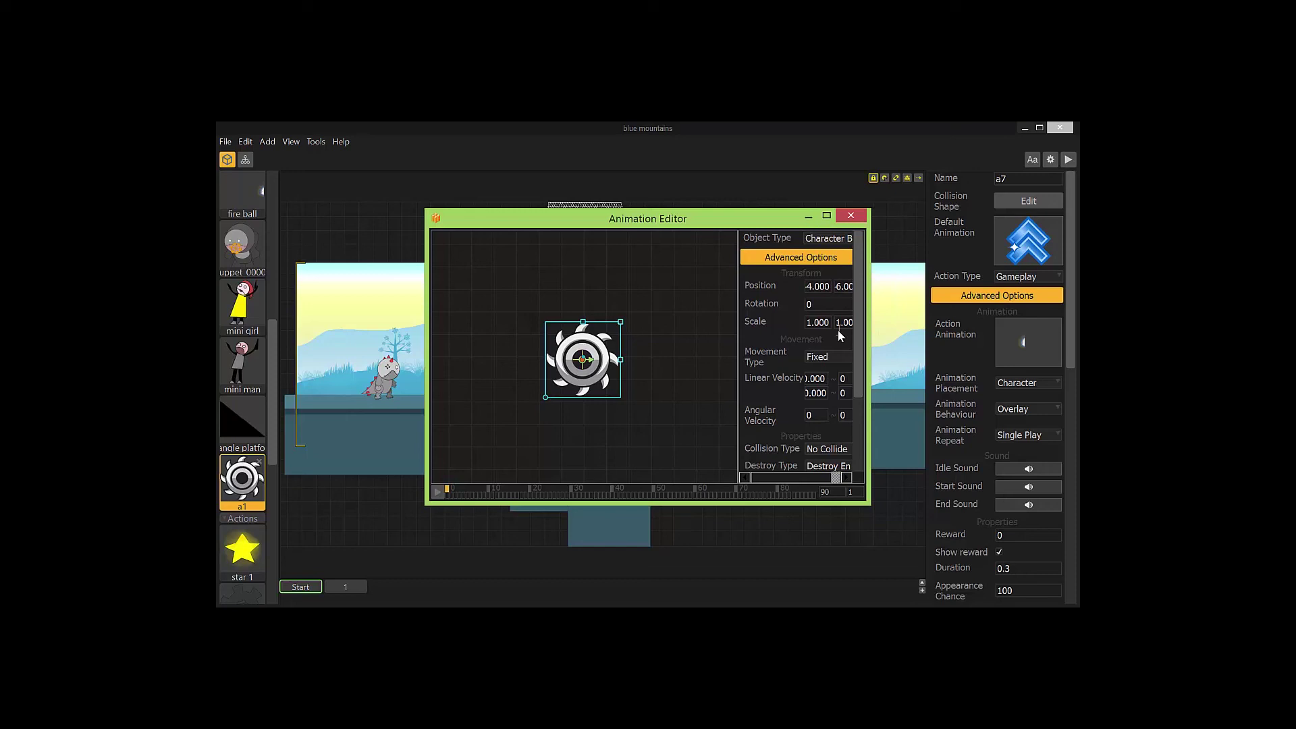
scroll(835, 278, "down", 2)
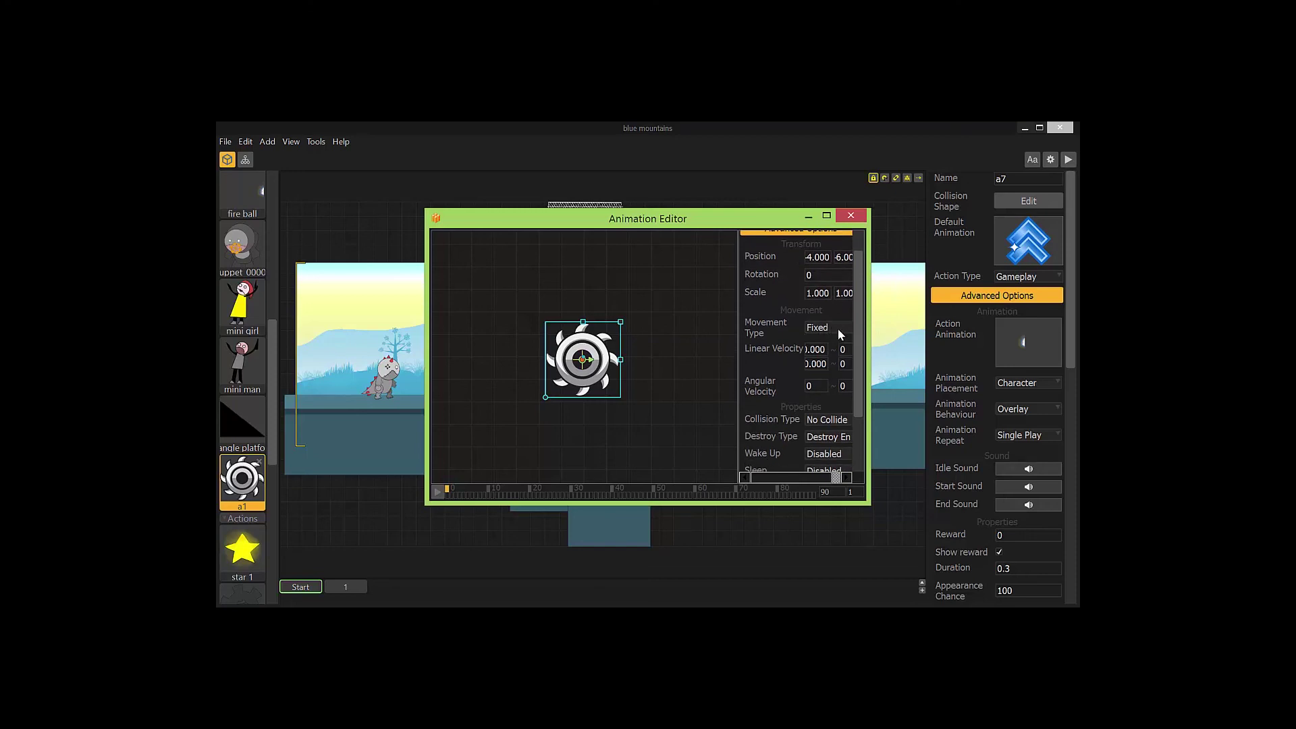
left_click(837, 330)
left_click(824, 341)
scroll(777, 364, "down", 1)
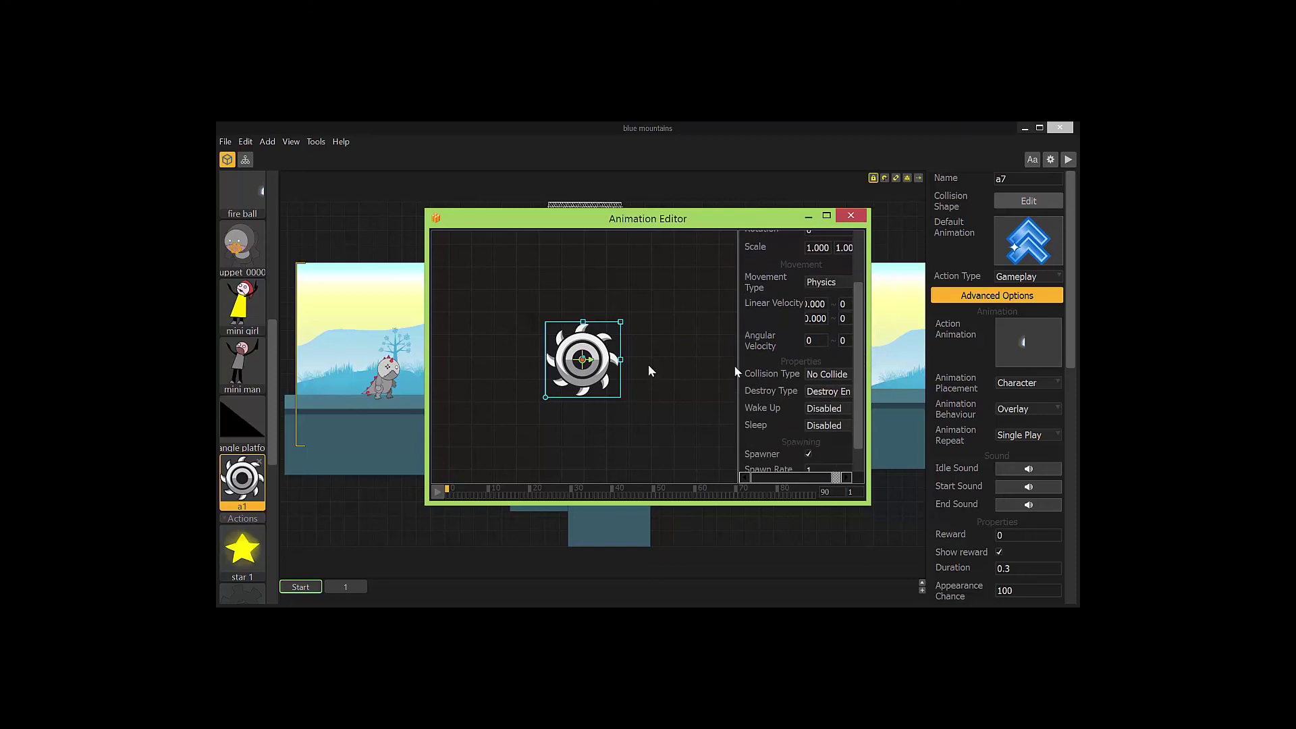
scroll(736, 372, "up", 2)
Review the bullet's horizontal Linear Velocity and Spawner settings, then close the Animation Editor
left_click(591, 363)
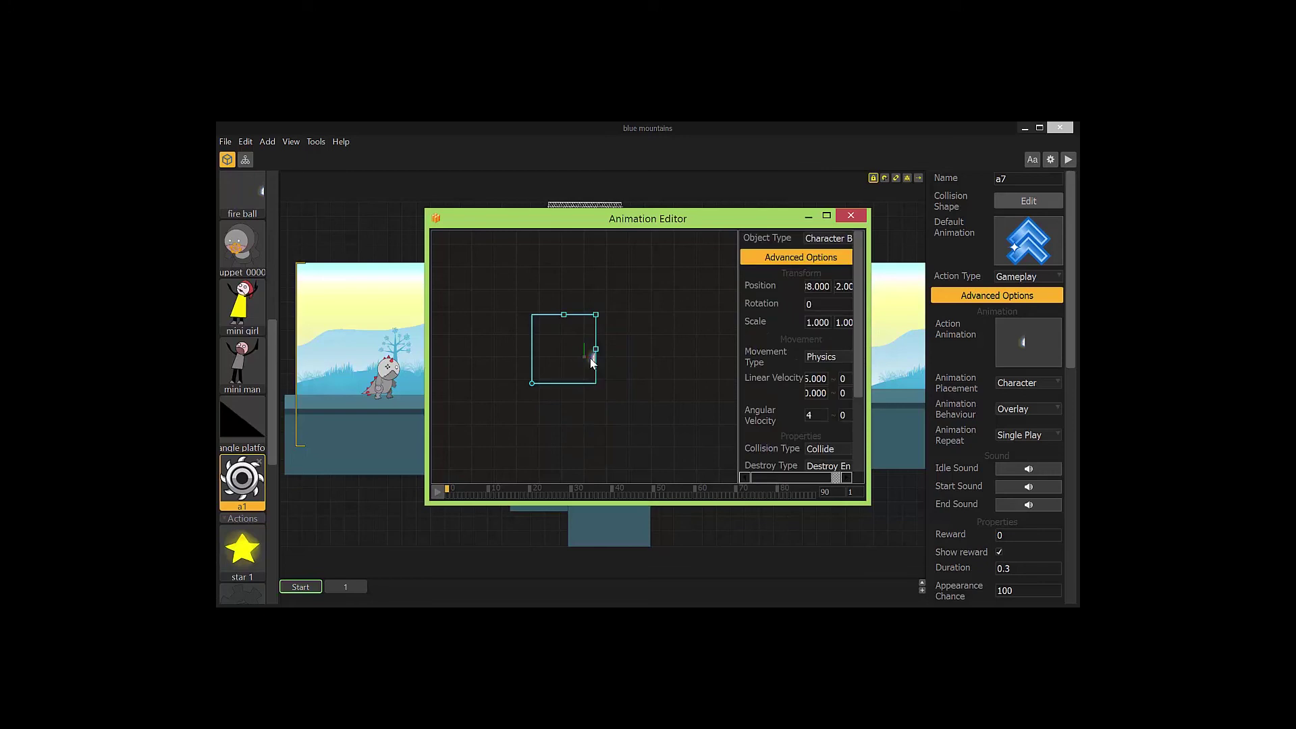
scroll(855, 353, "down", 2)
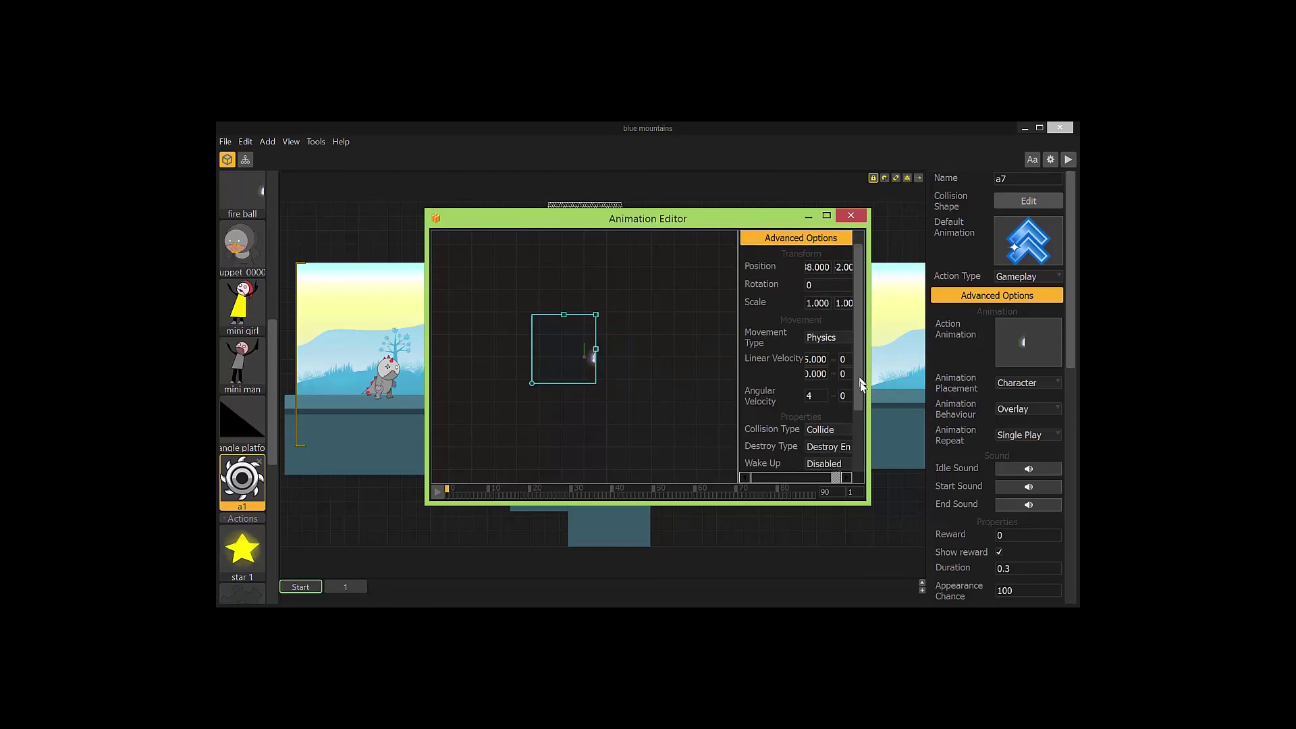
left_click_drag(818, 343, 772, 349)
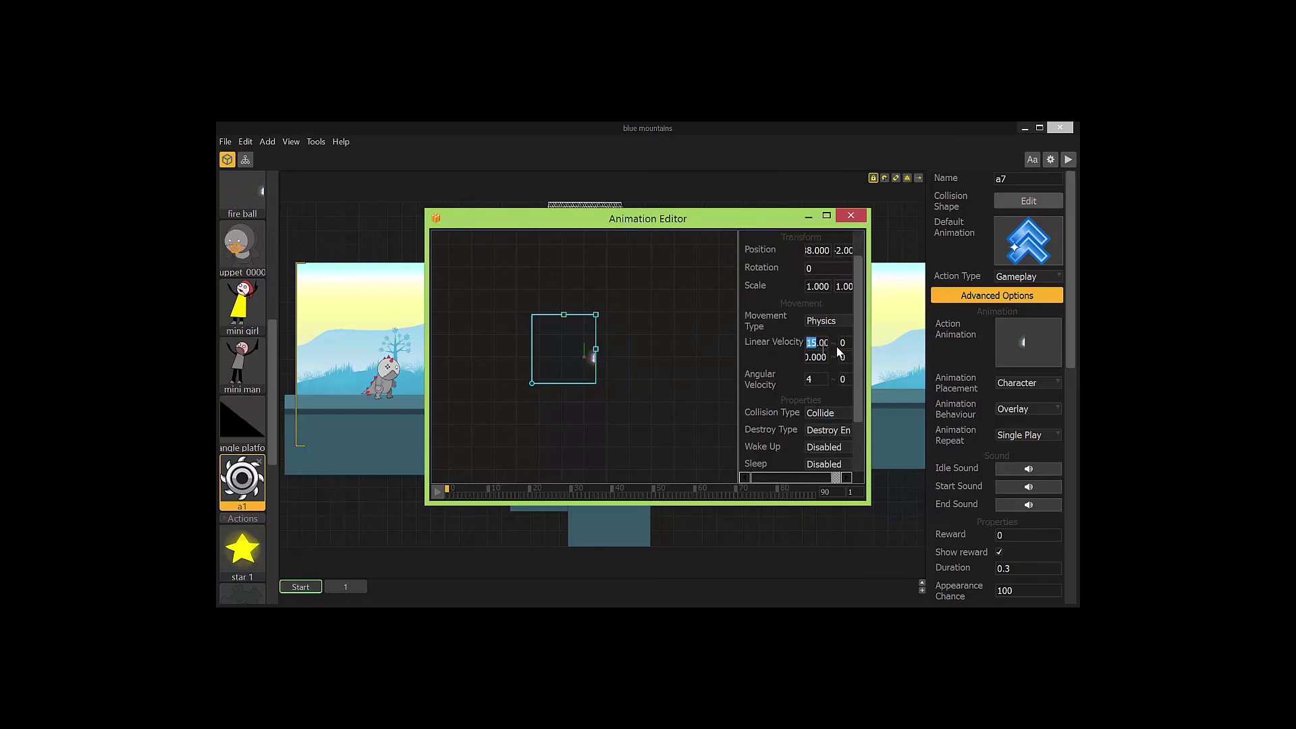
scroll(854, 343, "down", 2)
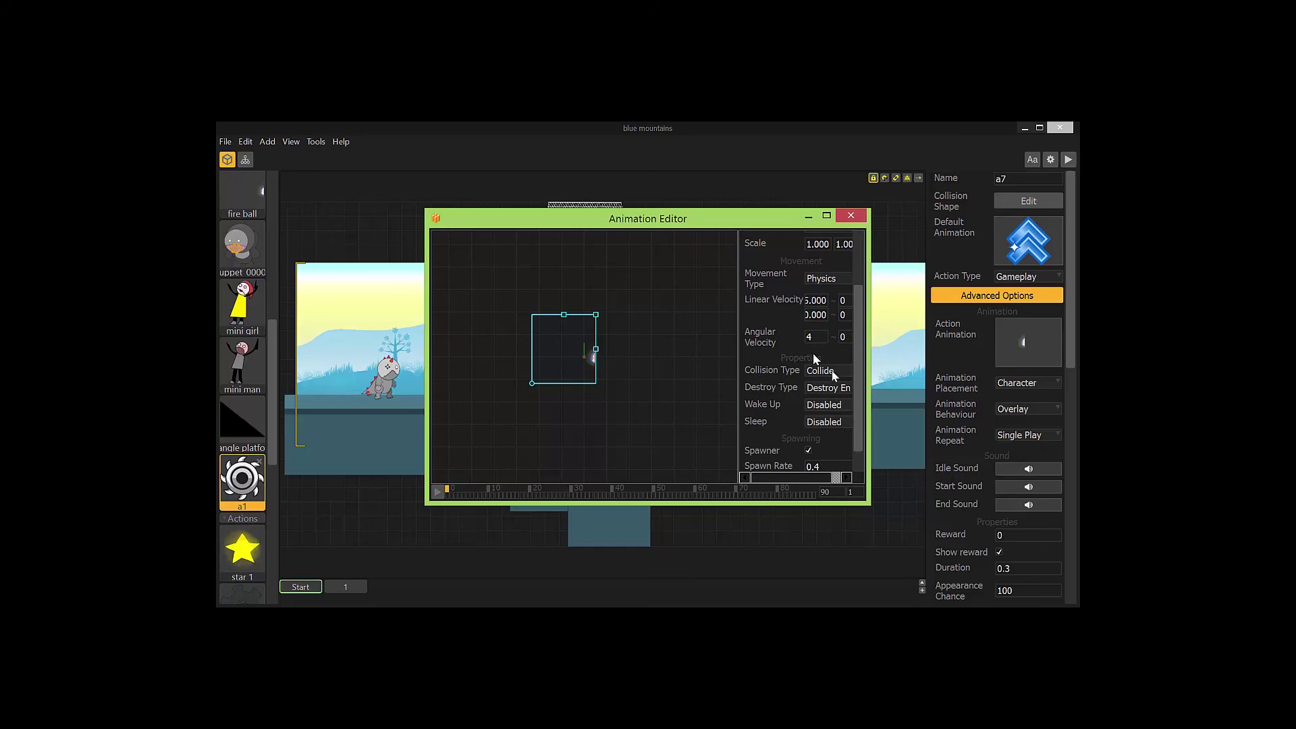
scroll(856, 397, "down", 1)
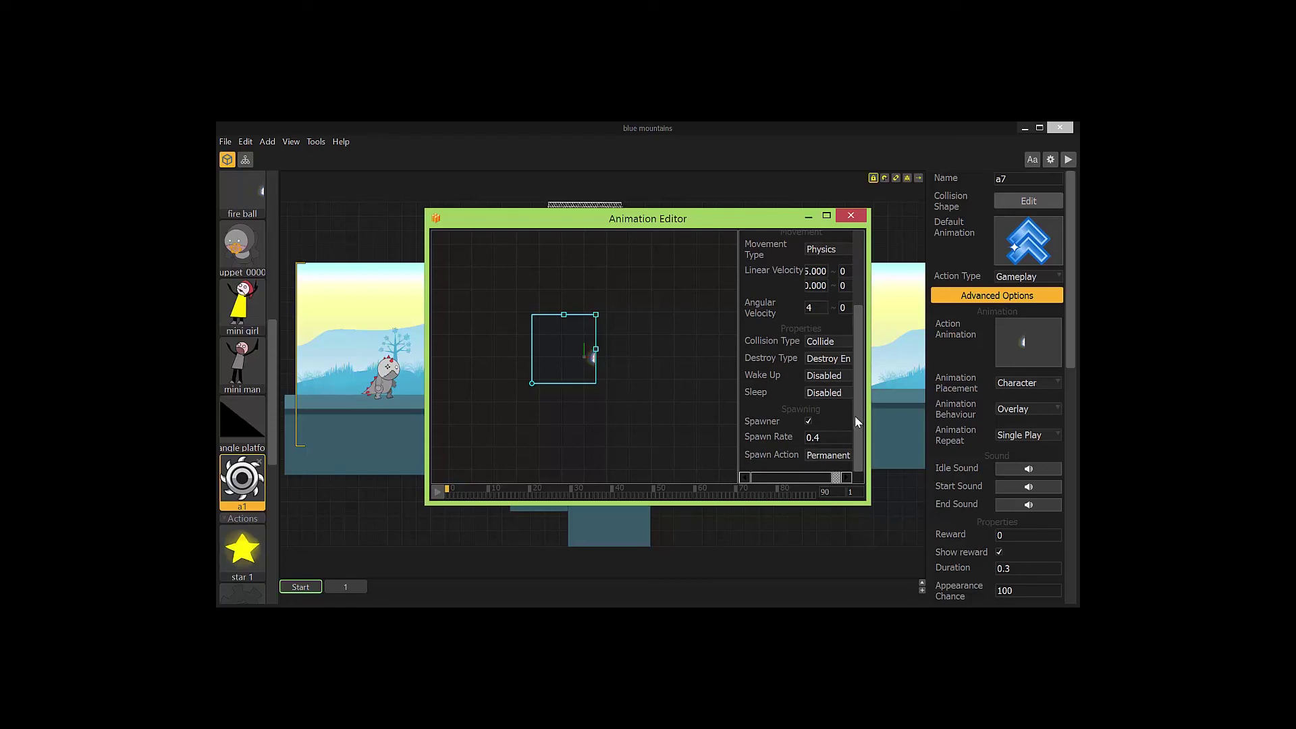
scroll(860, 423, "up", 5)
left_click(851, 215)
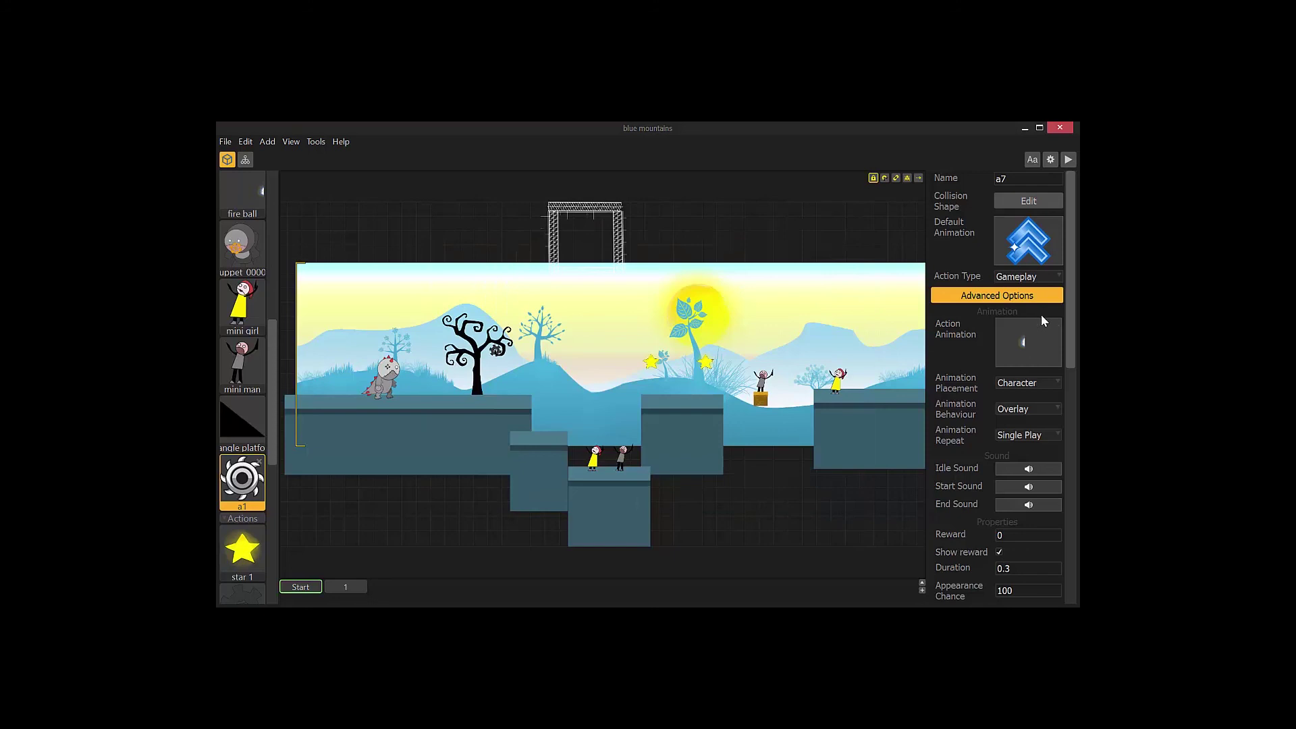
Open the Game Field interface from the Mind Map and check the chevron control uses key R
left_click(244, 161)
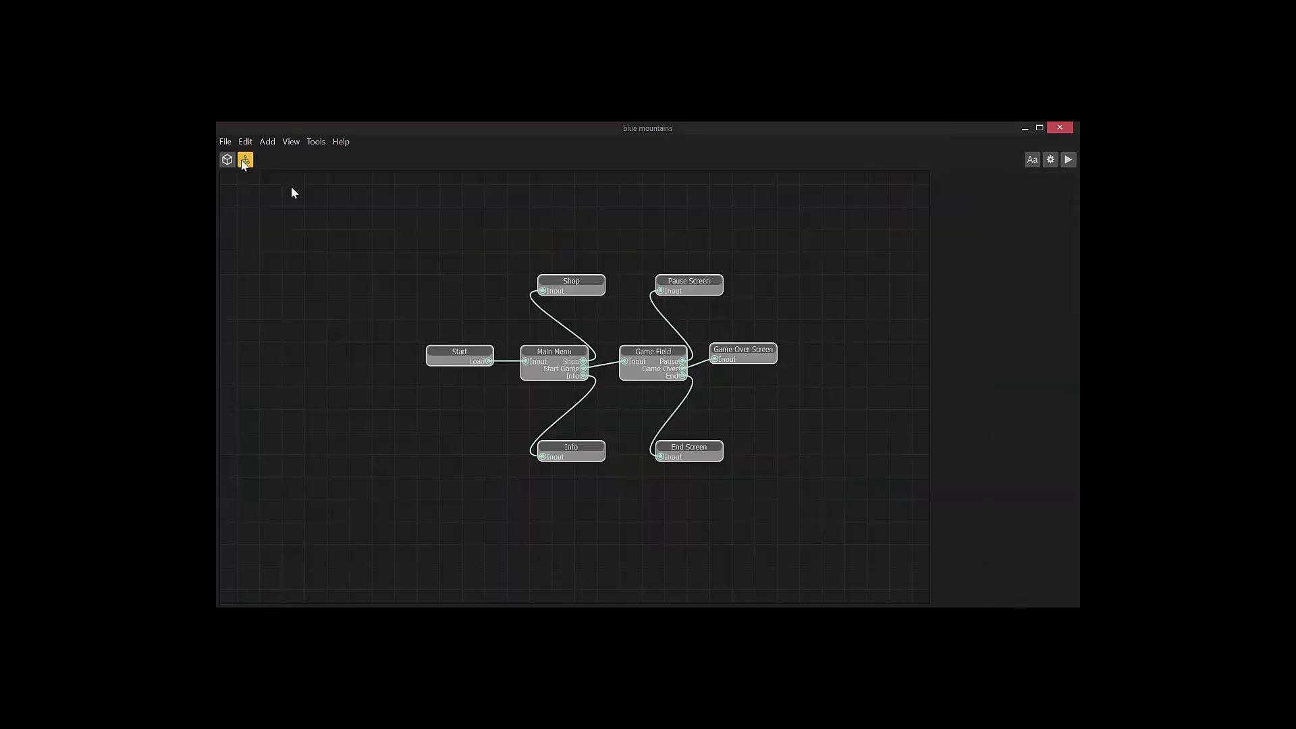
left_click(645, 351)
double_click(645, 351)
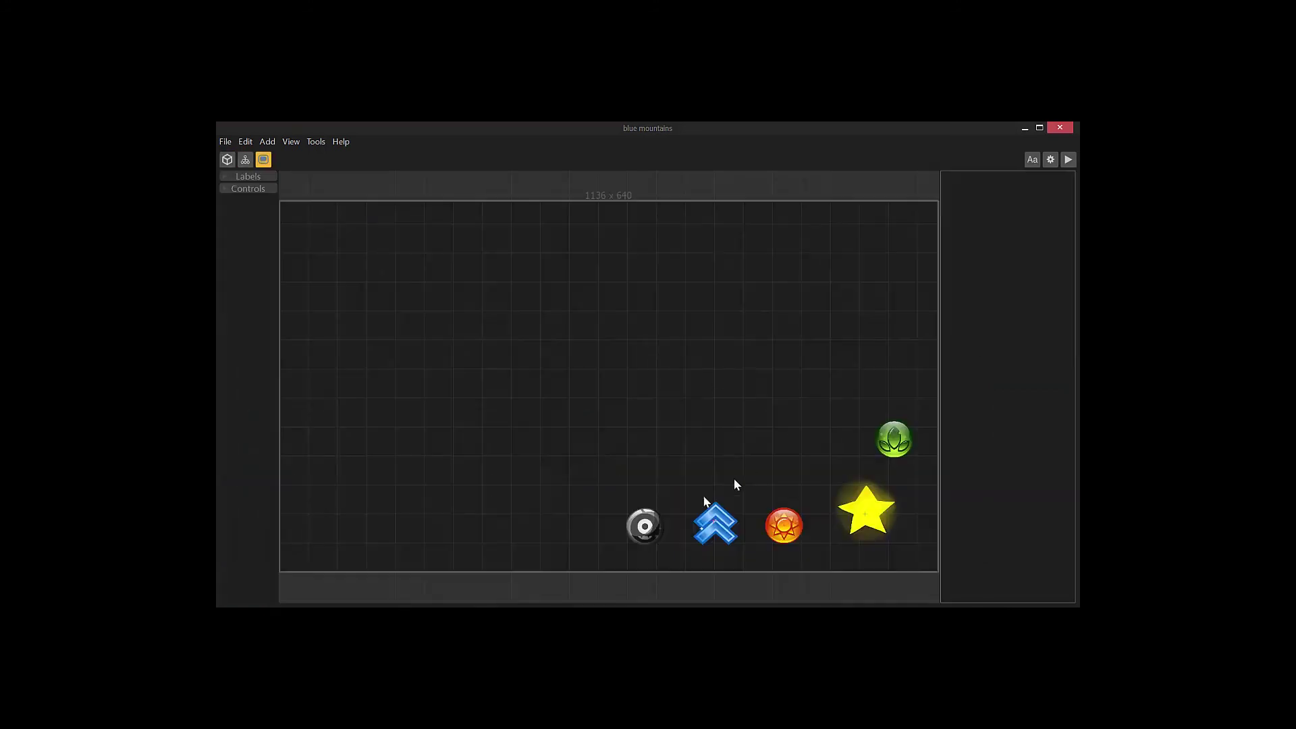
left_click(715, 524)
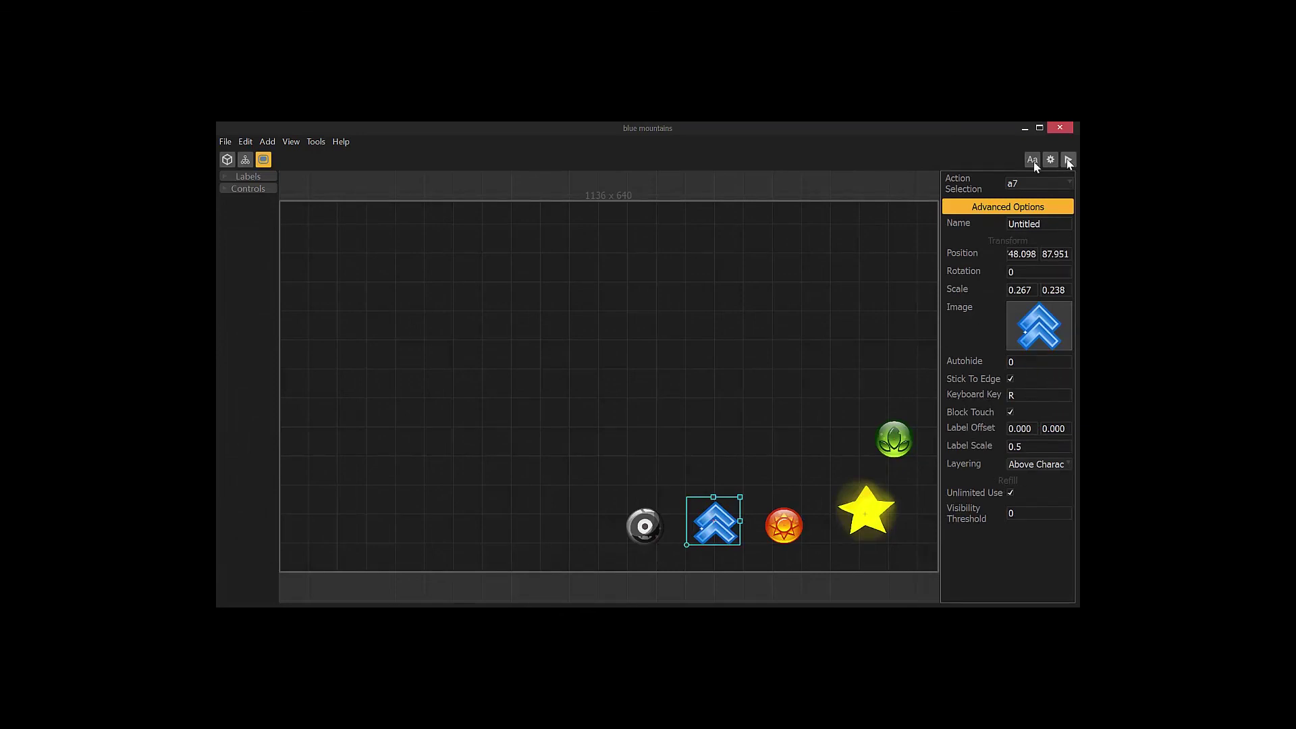
left_click(227, 159)
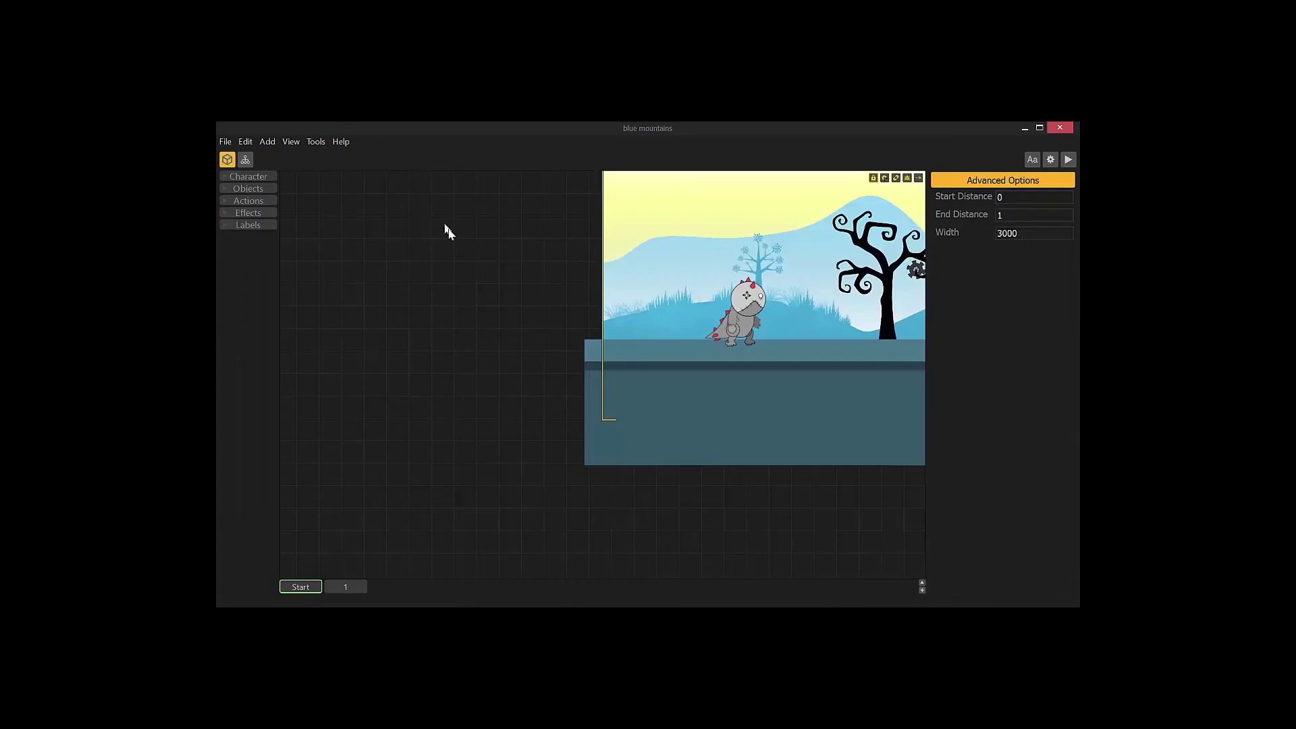
left_click(247, 190)
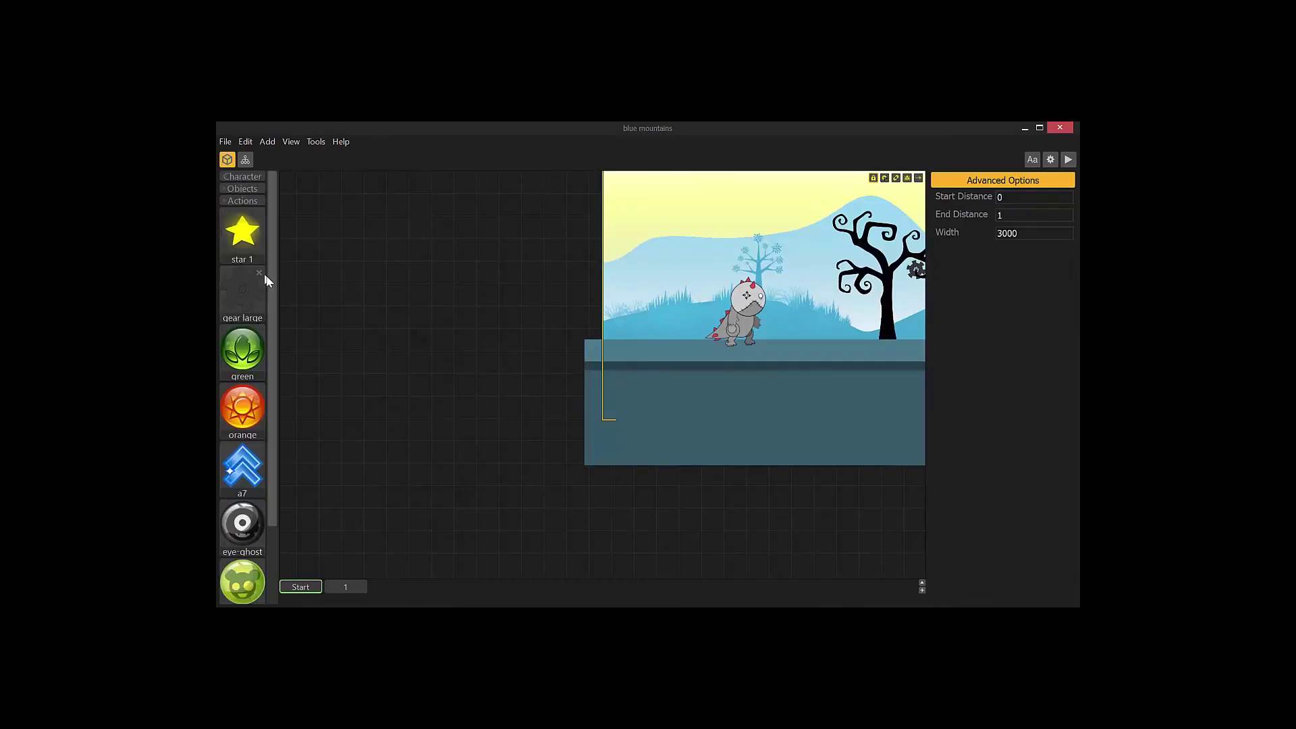
scroll(265, 280, "down", 2)
left_click(242, 394)
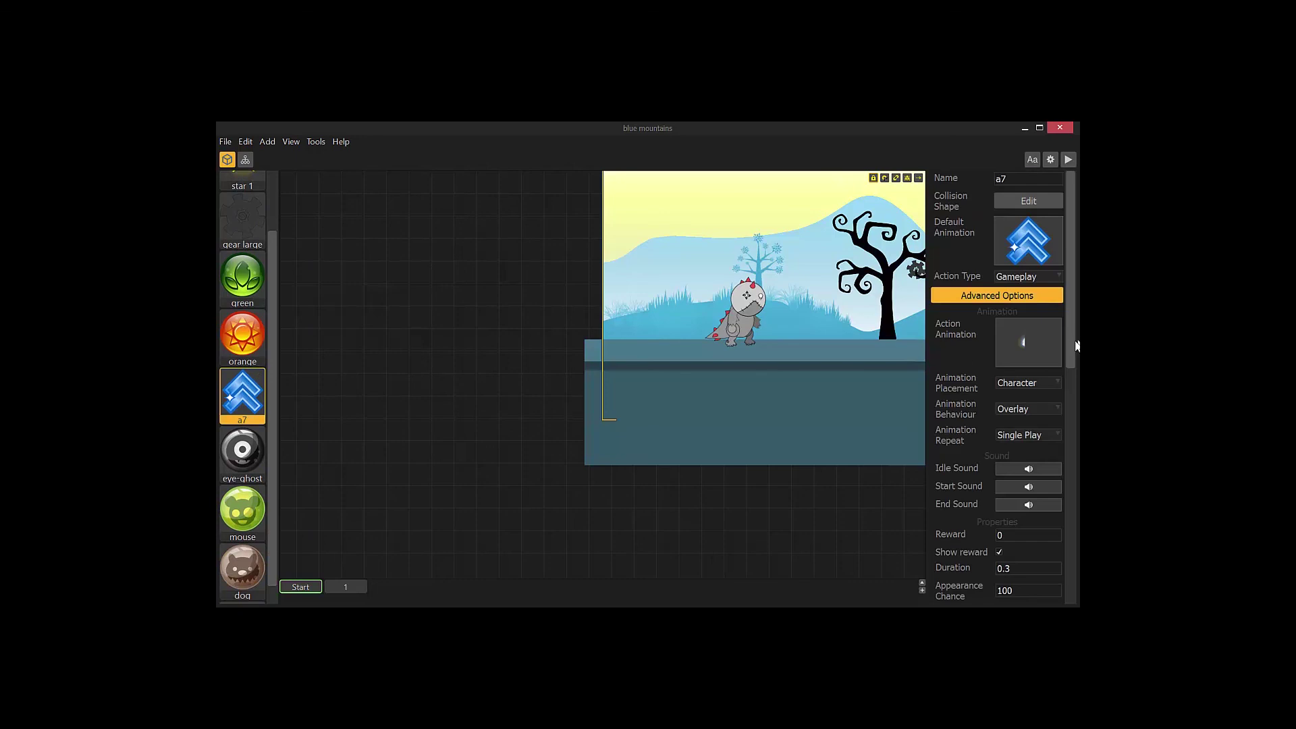
left_click(1028, 387)
left_click_drag(1068, 333, 1067, 407)
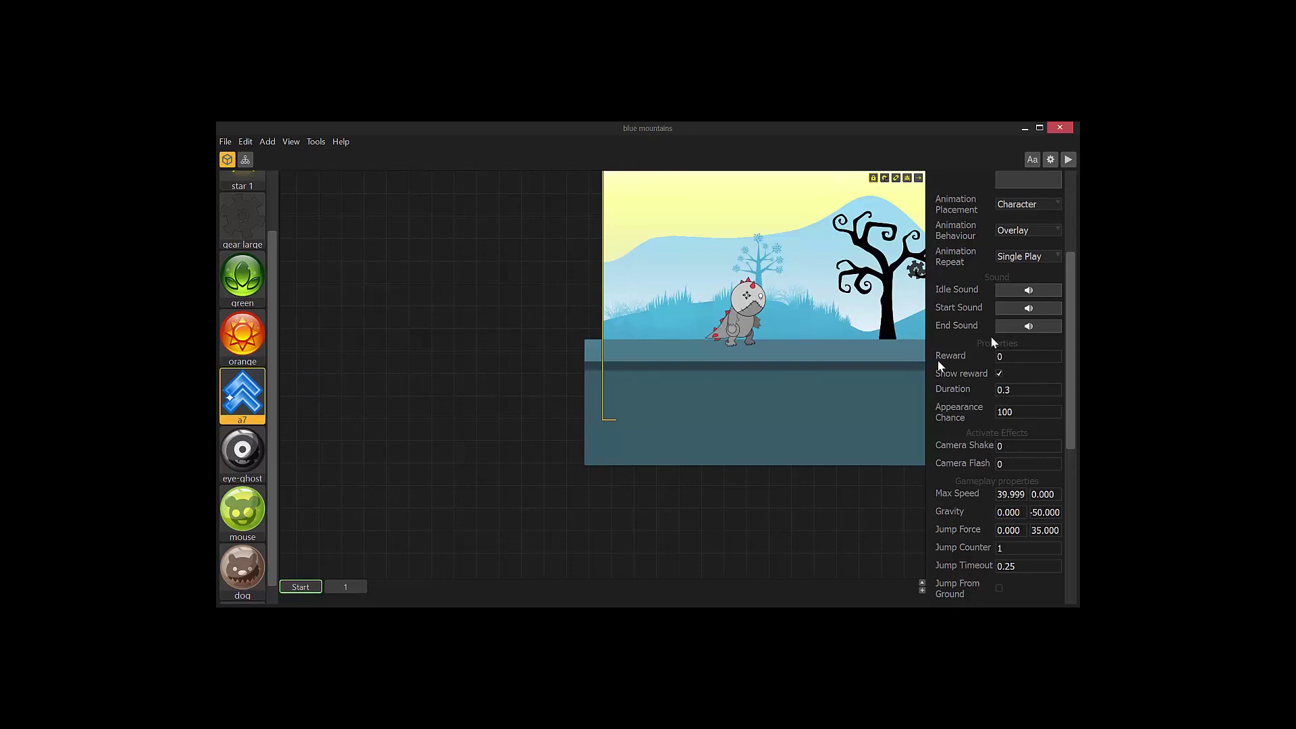
scroll(1063, 302, "up", 1)
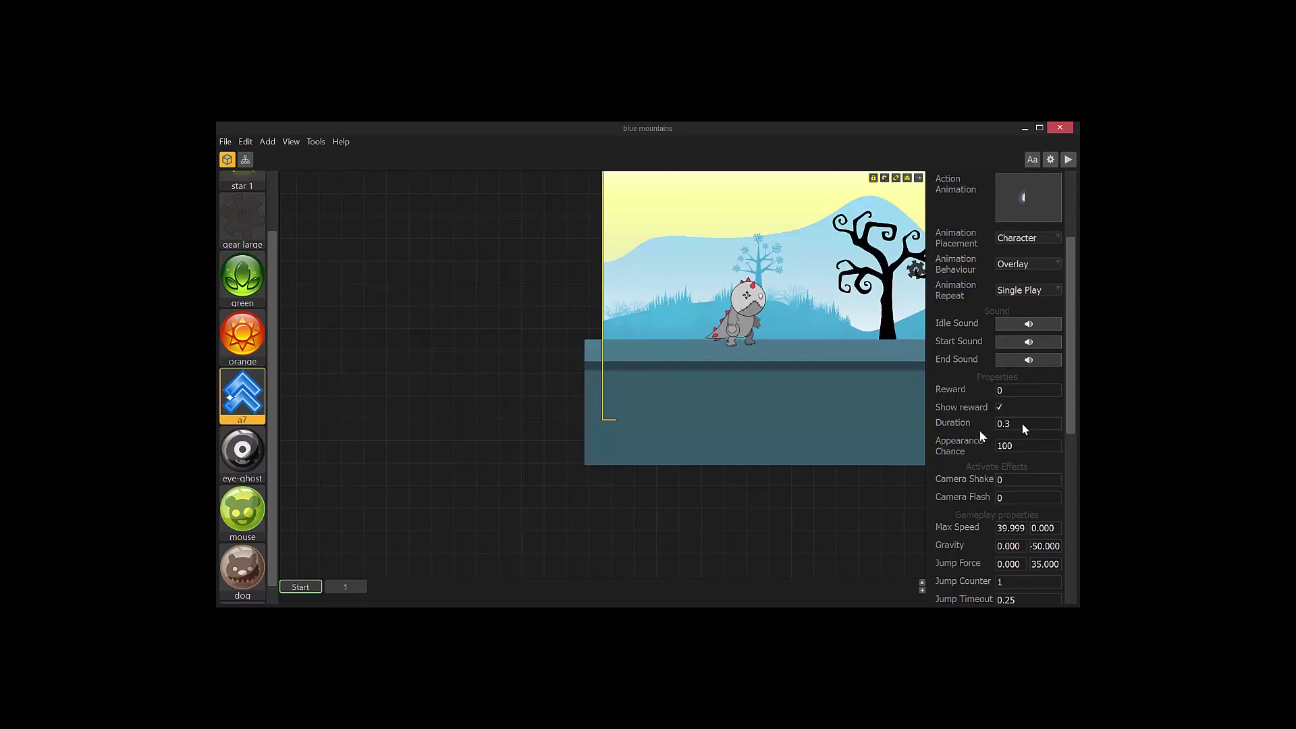
left_click_drag(1070, 342, 1067, 241)
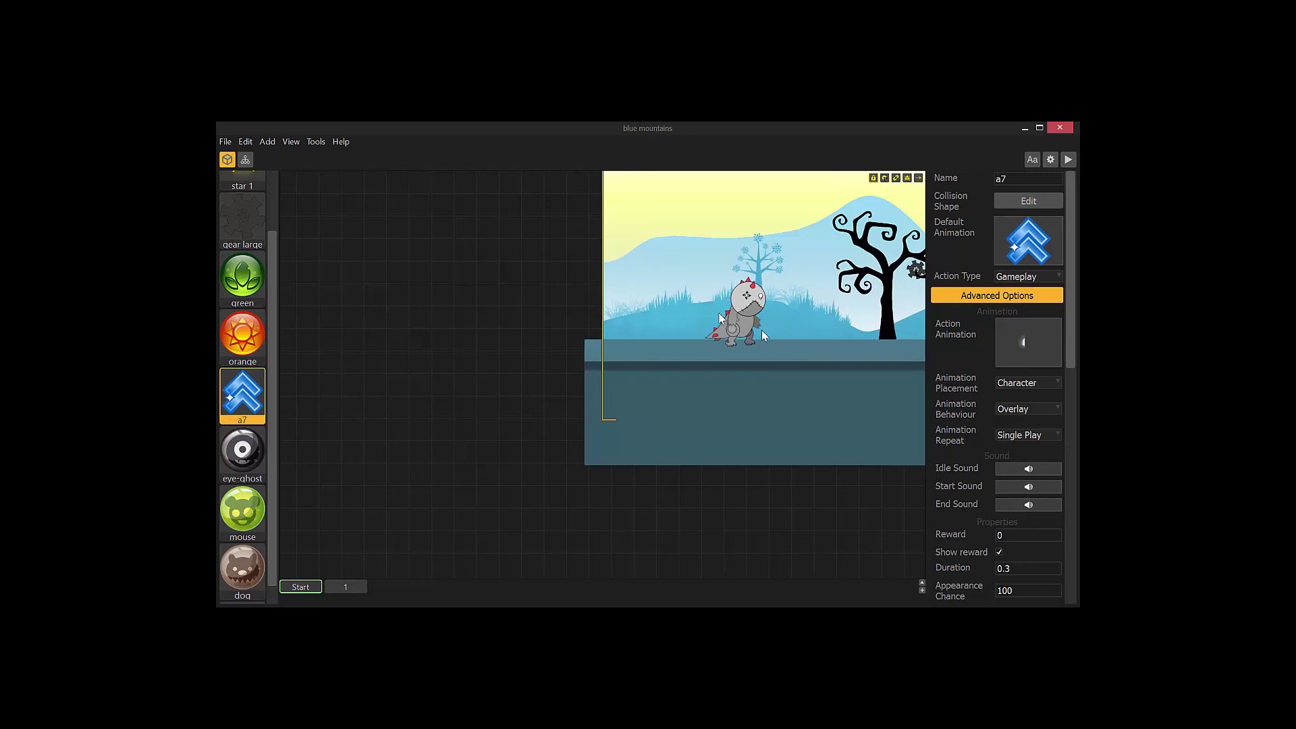
left_click_drag(1068, 268, 1077, 495)
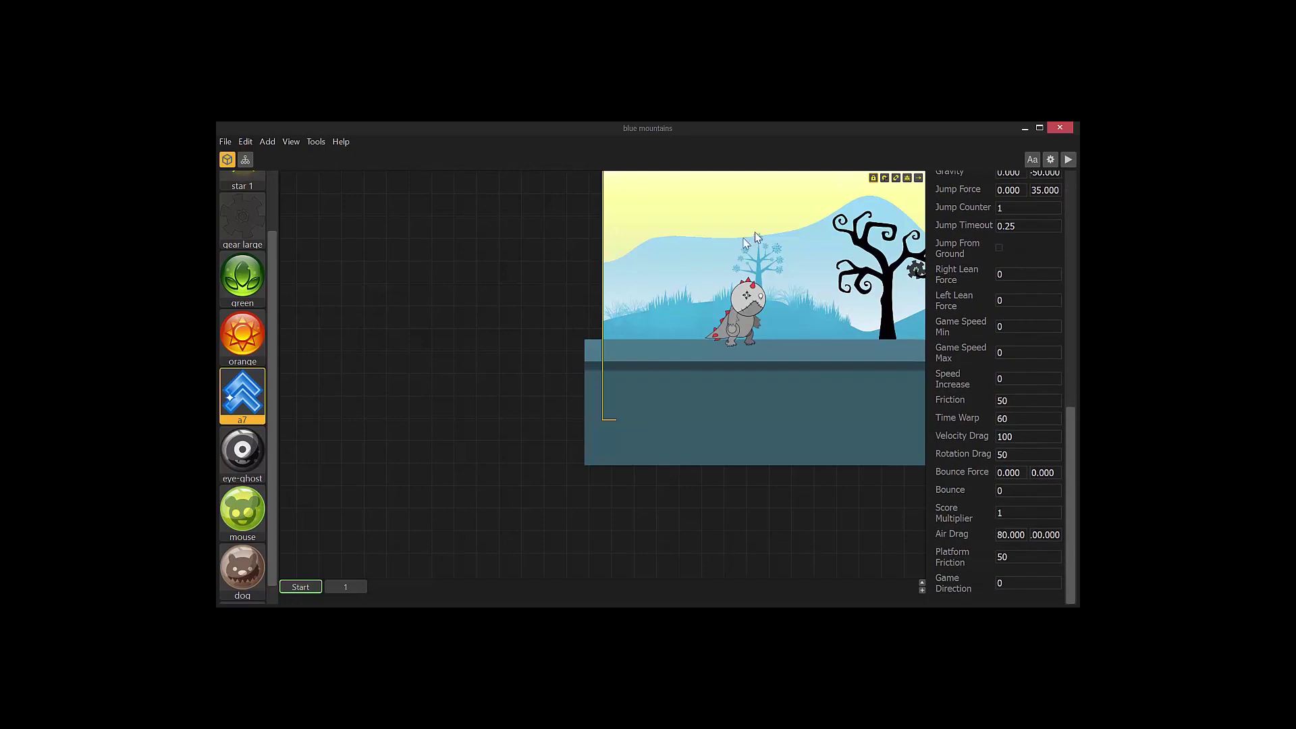
left_click(523, 347)
left_click(1068, 160)
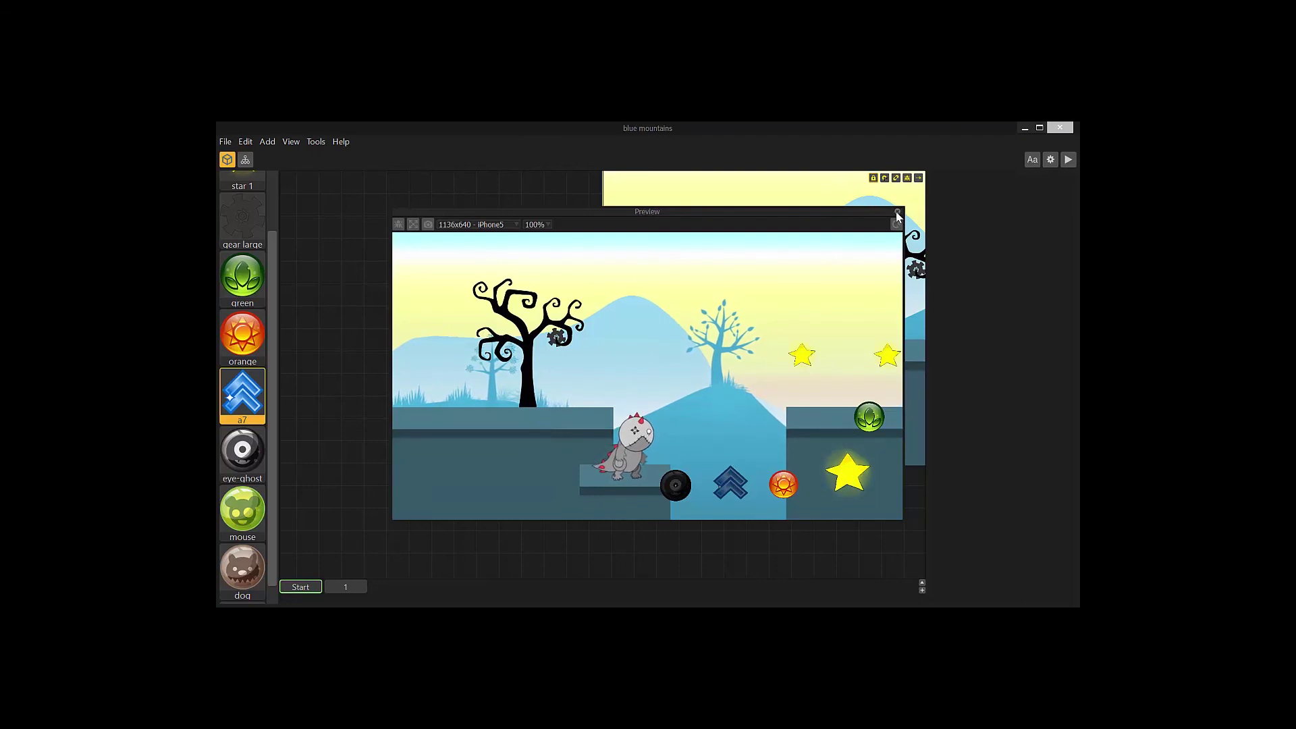
left_click(896, 212)
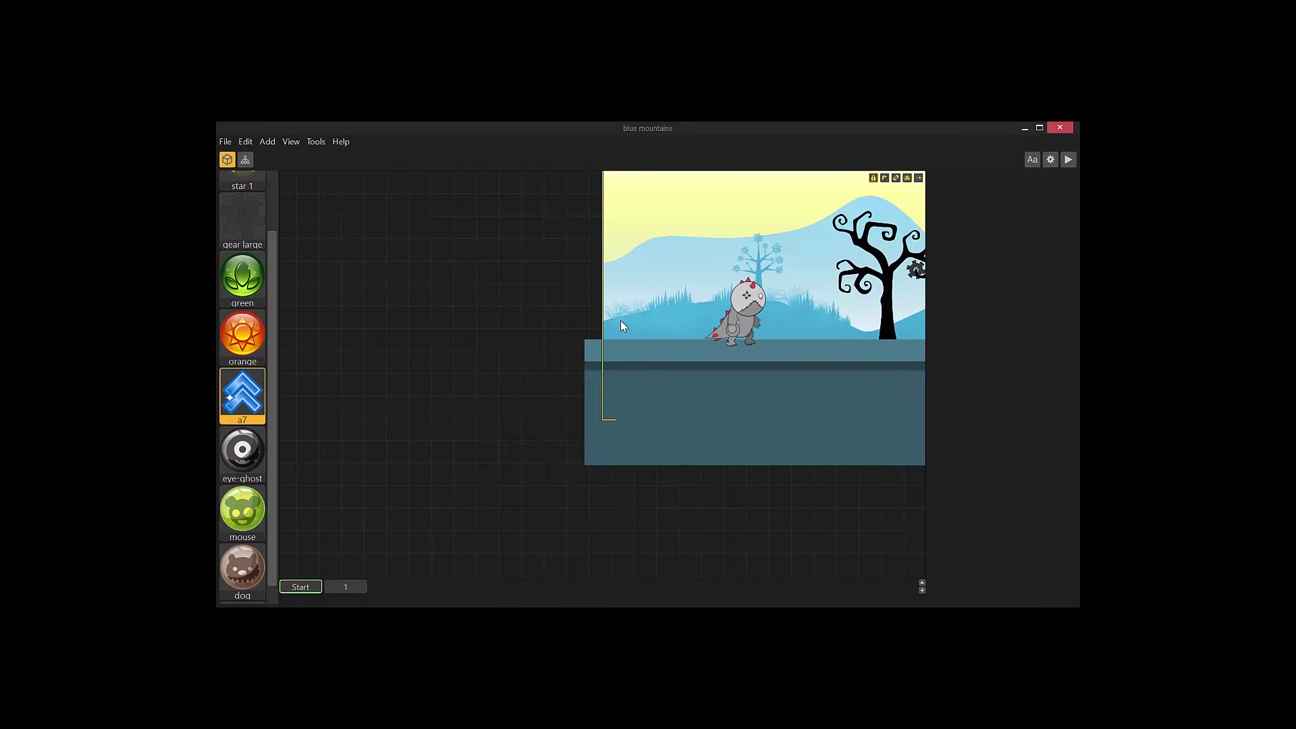